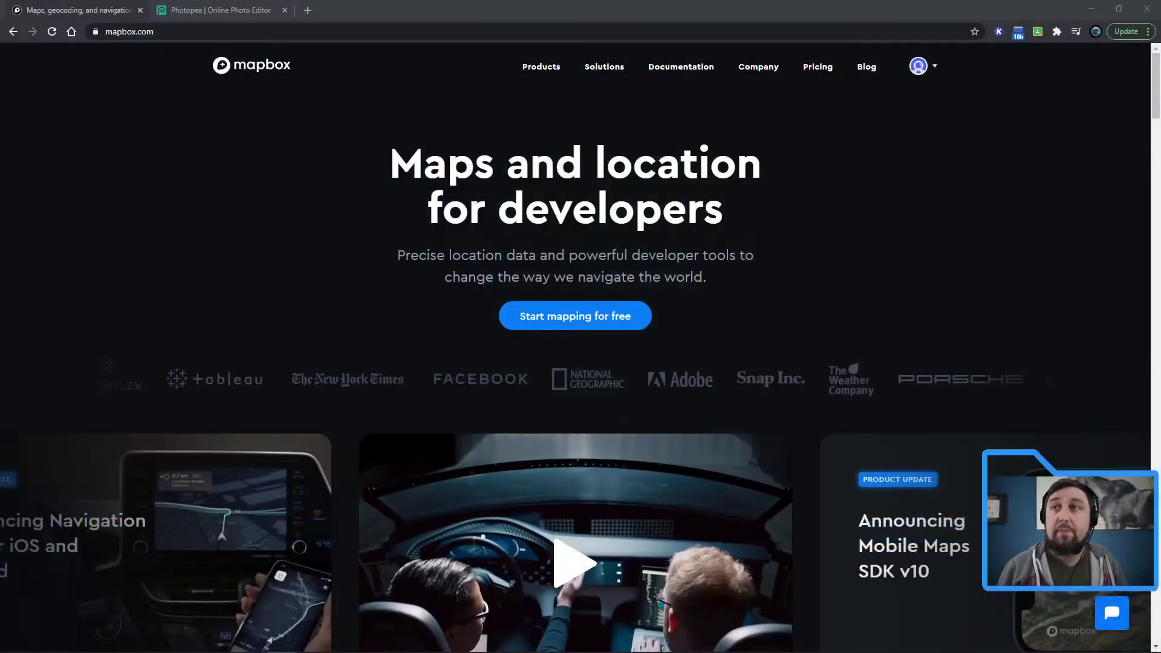
- Start mapping for free and begin designing a new map style in Mapbox Studio
left_click(575, 315)
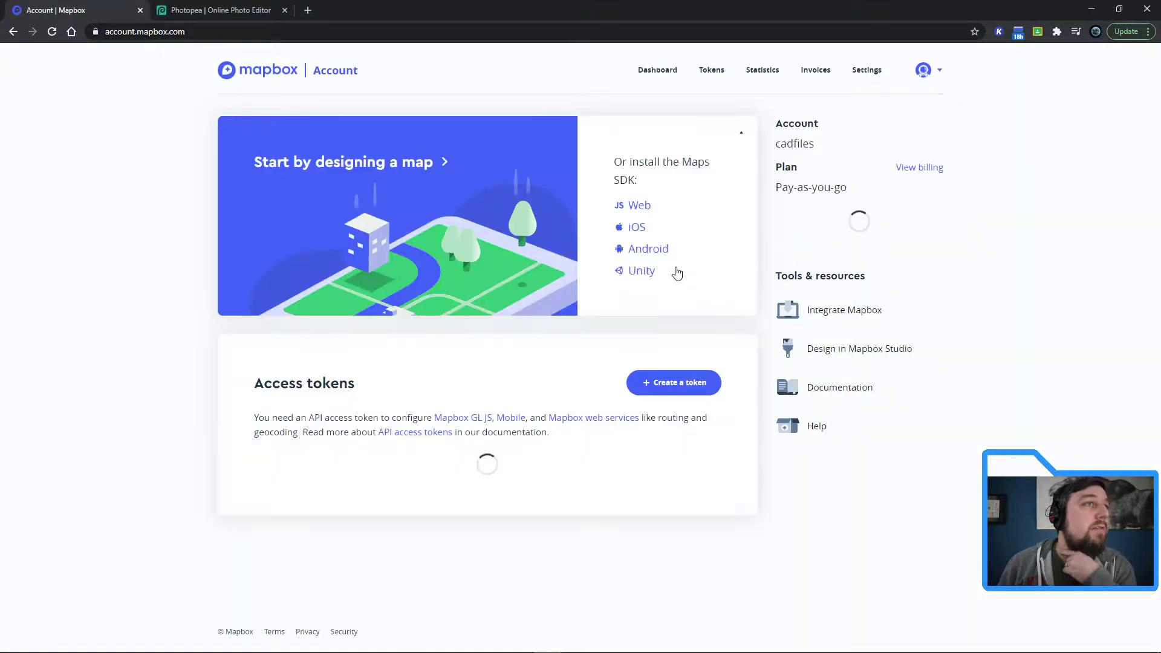
left_click(443, 217)
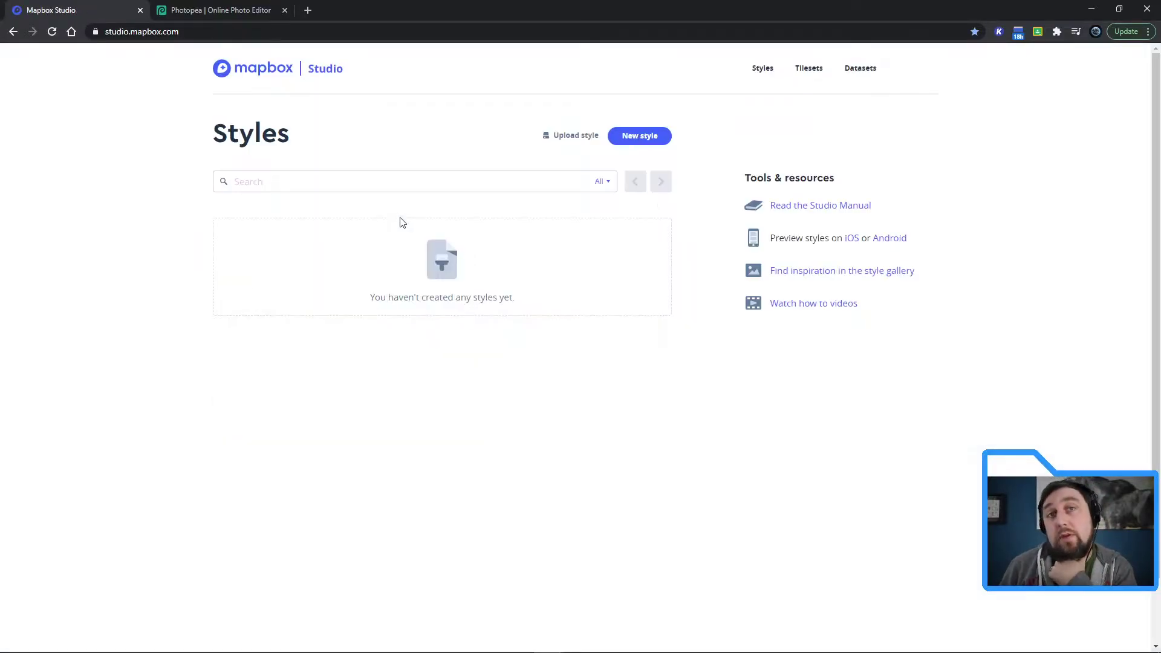
left_click(632, 142)
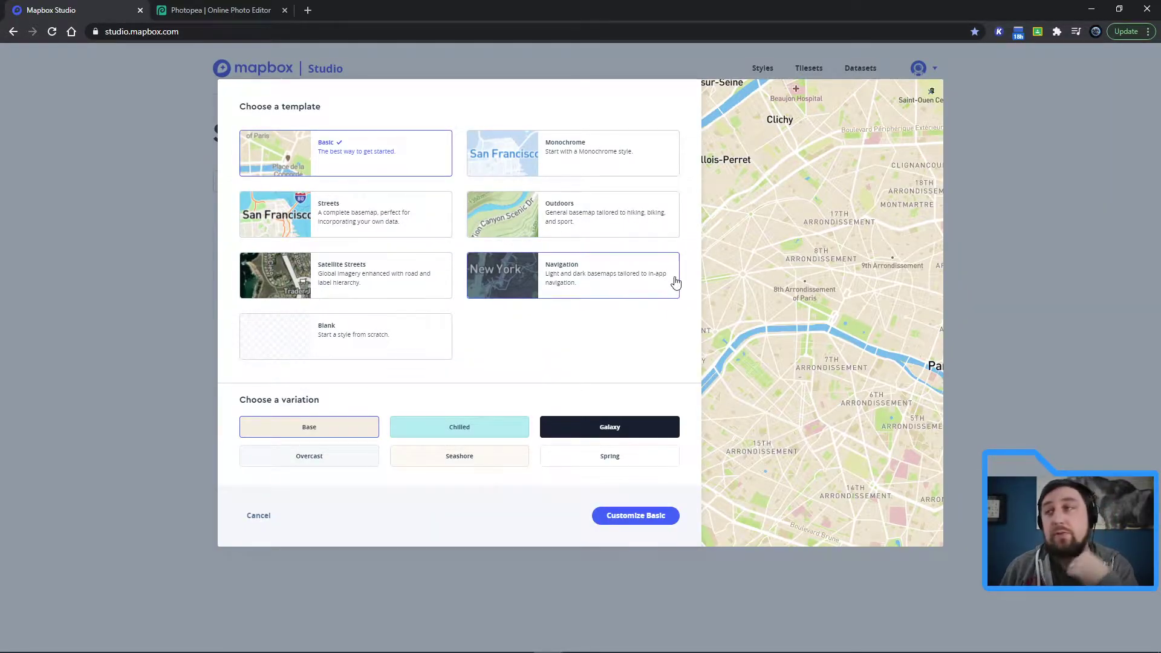
- Create a new style from the Monochrome template's Light variation and open it for customizing
left_click(526, 146)
left_click(604, 429)
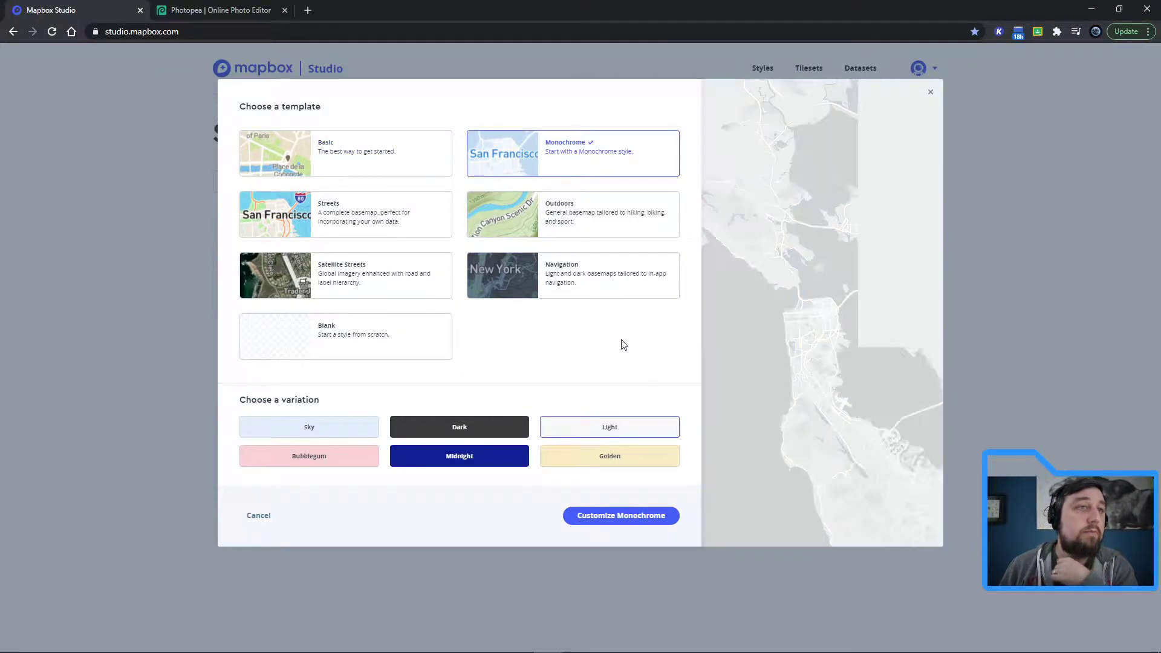
left_click(627, 517)
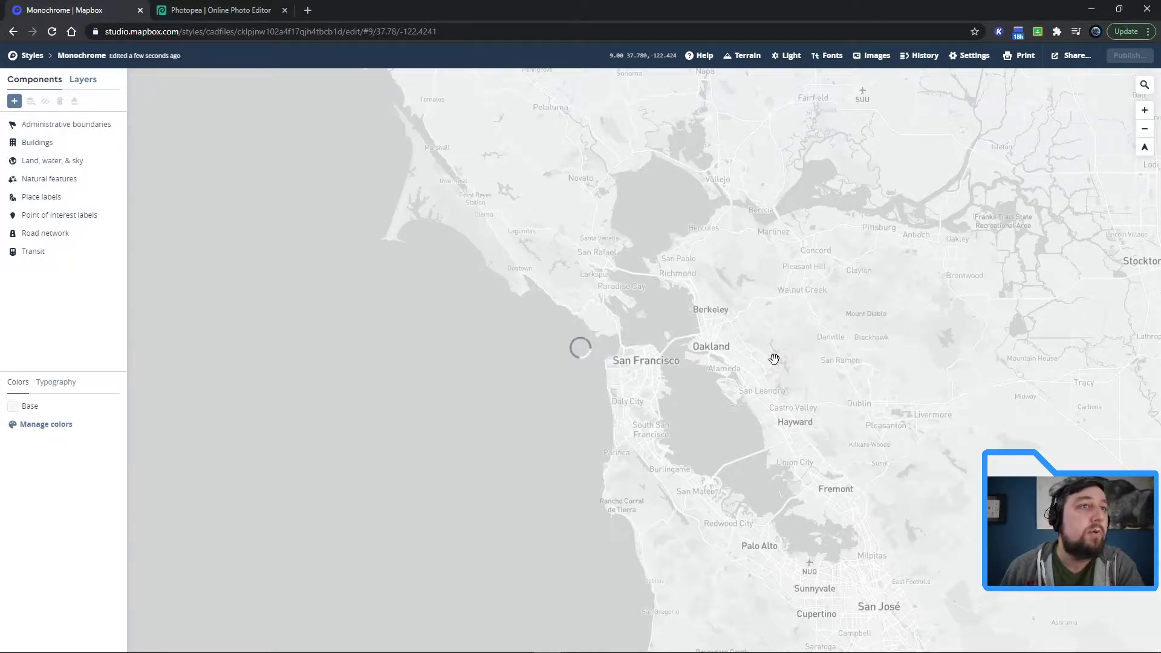
- Zoom out and back in, then pan to centre the map on San Francisco's street grid
scroll(775, 350, "down", 3)
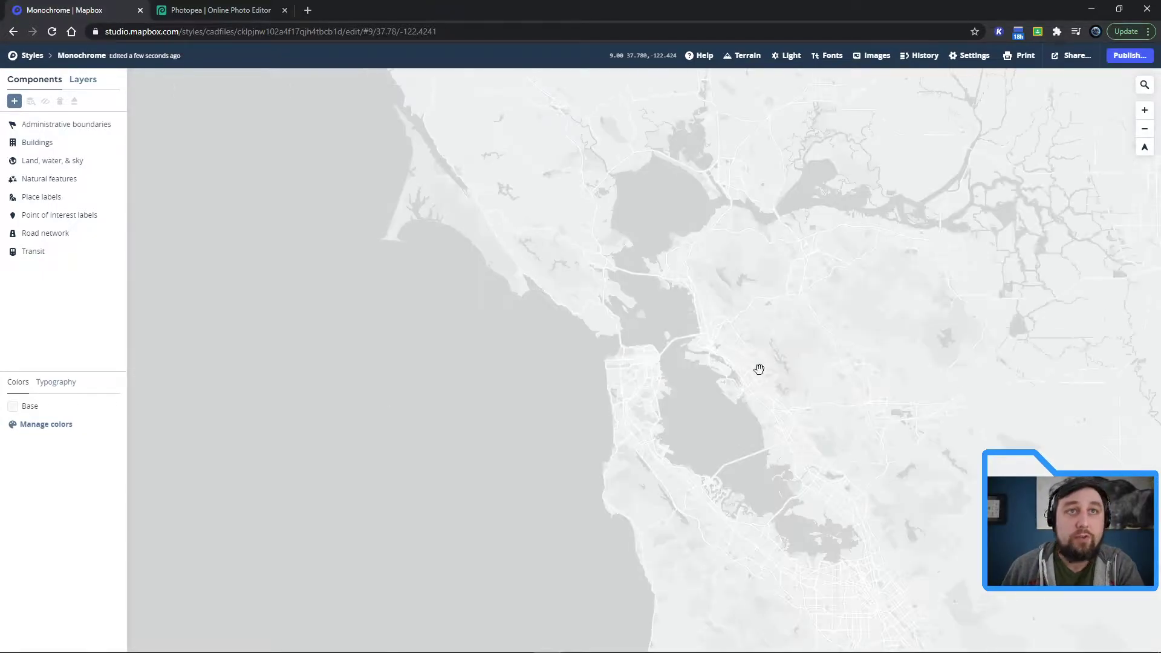
scroll(759, 362, "down", 3)
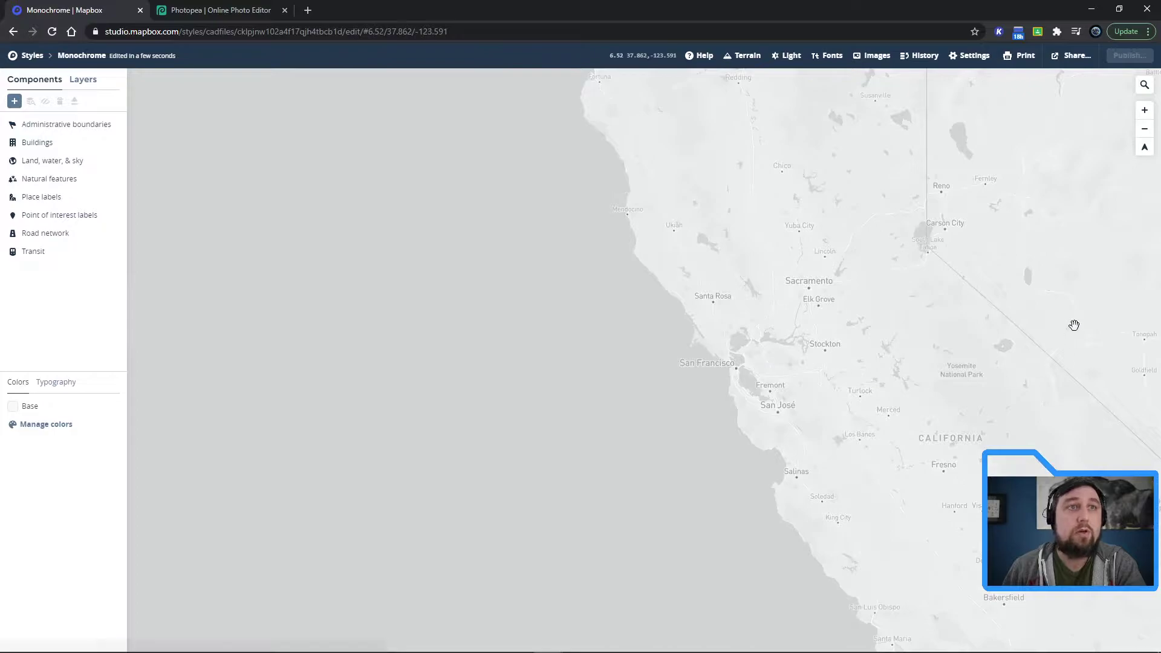
scroll(734, 369, "up", 2)
scroll(734, 370, "up", 10)
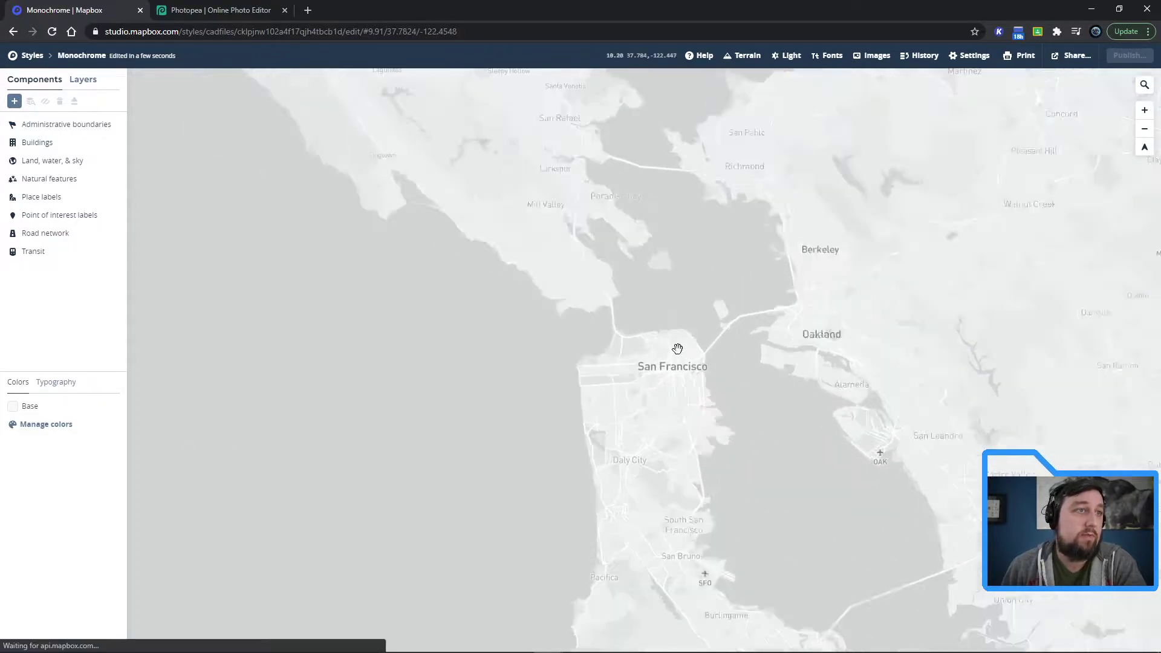
scroll(695, 366, "up", 3)
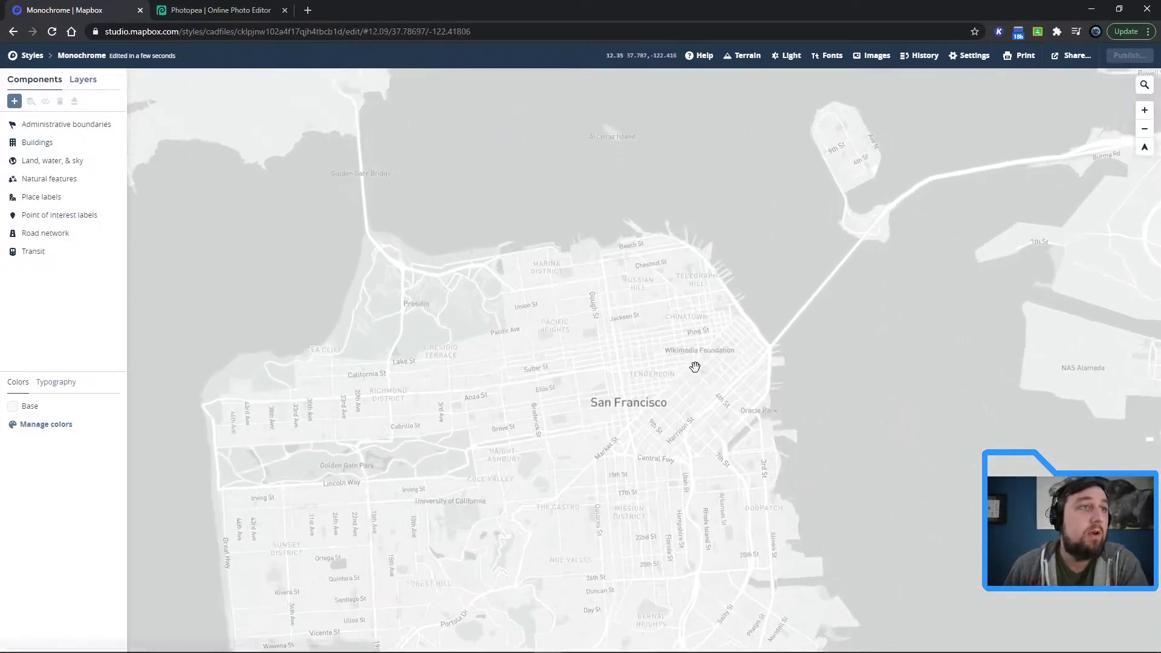
left_click_drag(770, 345, 698, 401)
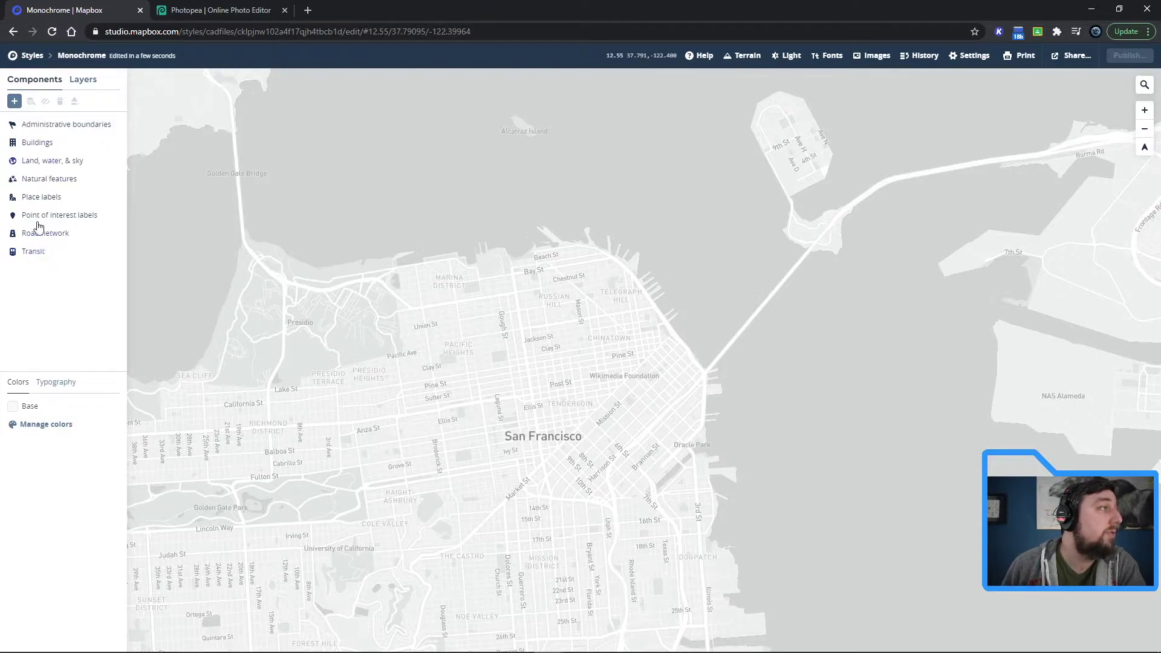
- Override the land layer's background colour to white #ffffff in the Layers list
left_click(78, 85)
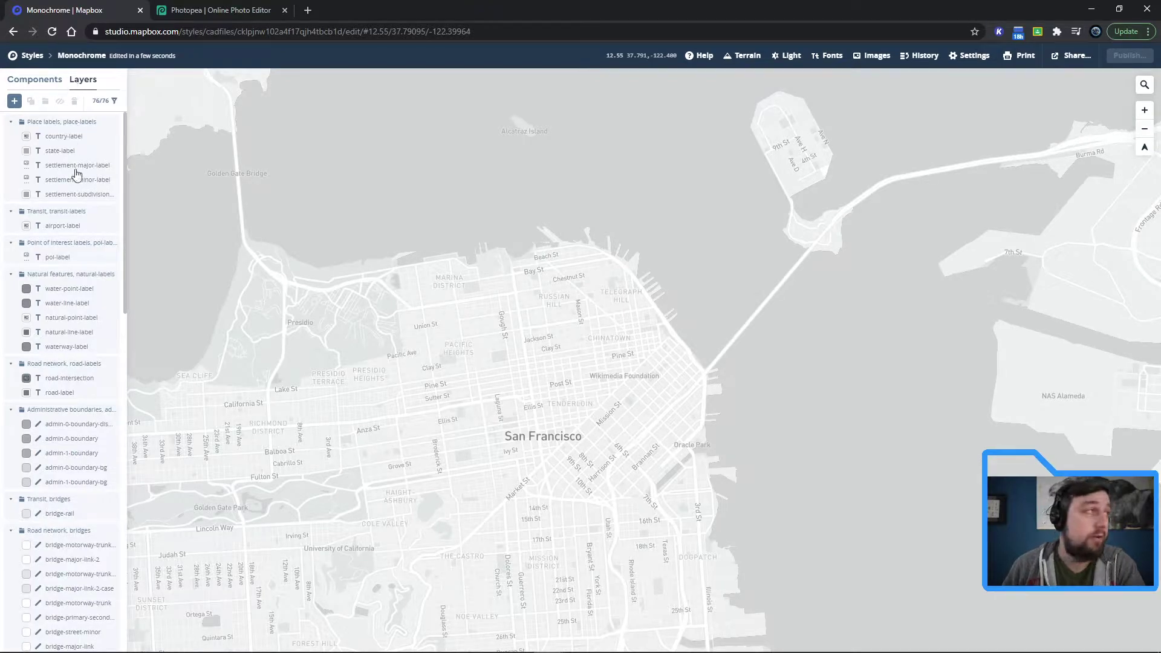
scroll(57, 316, "down", 10)
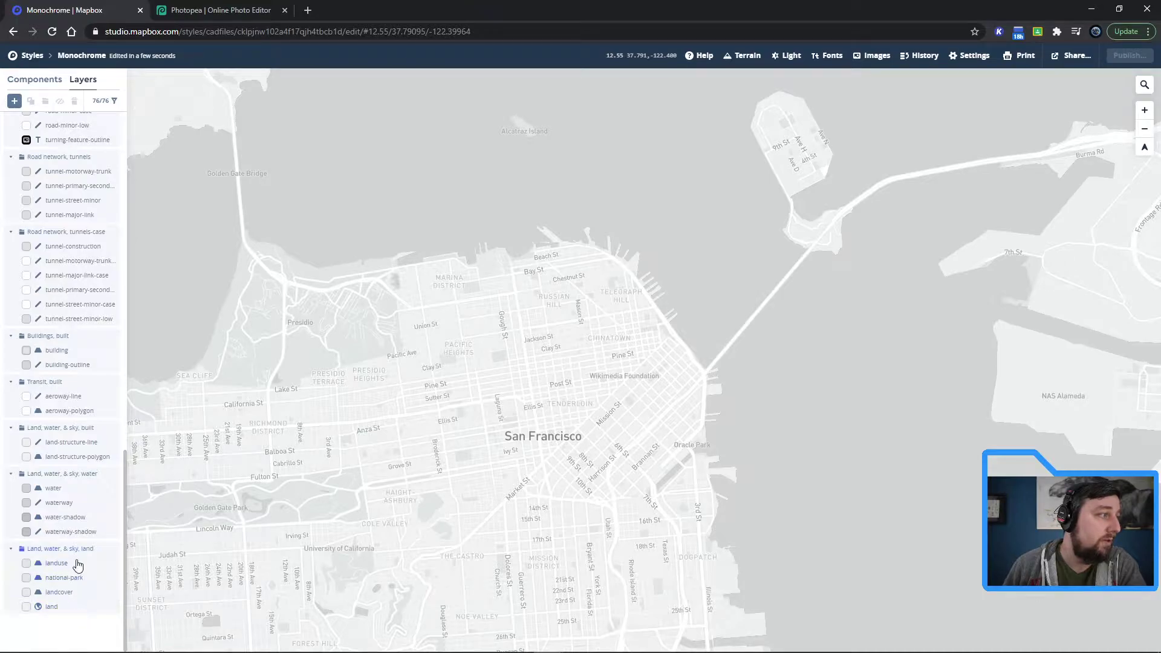
left_click(55, 608)
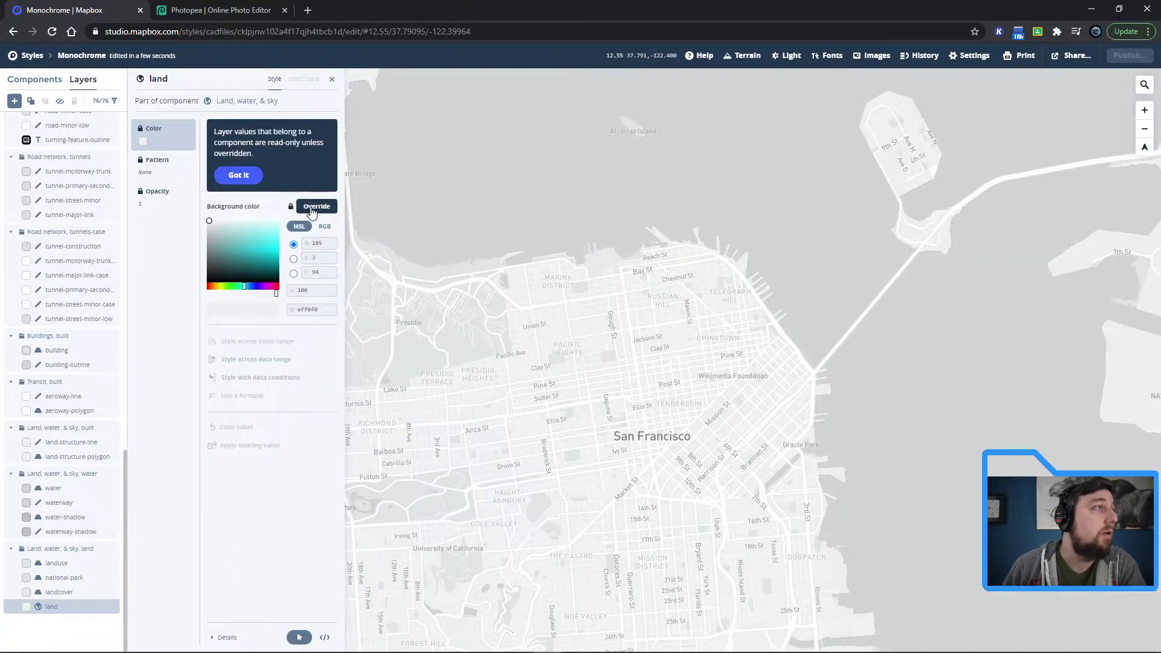
left_click(312, 212)
left_click(207, 218)
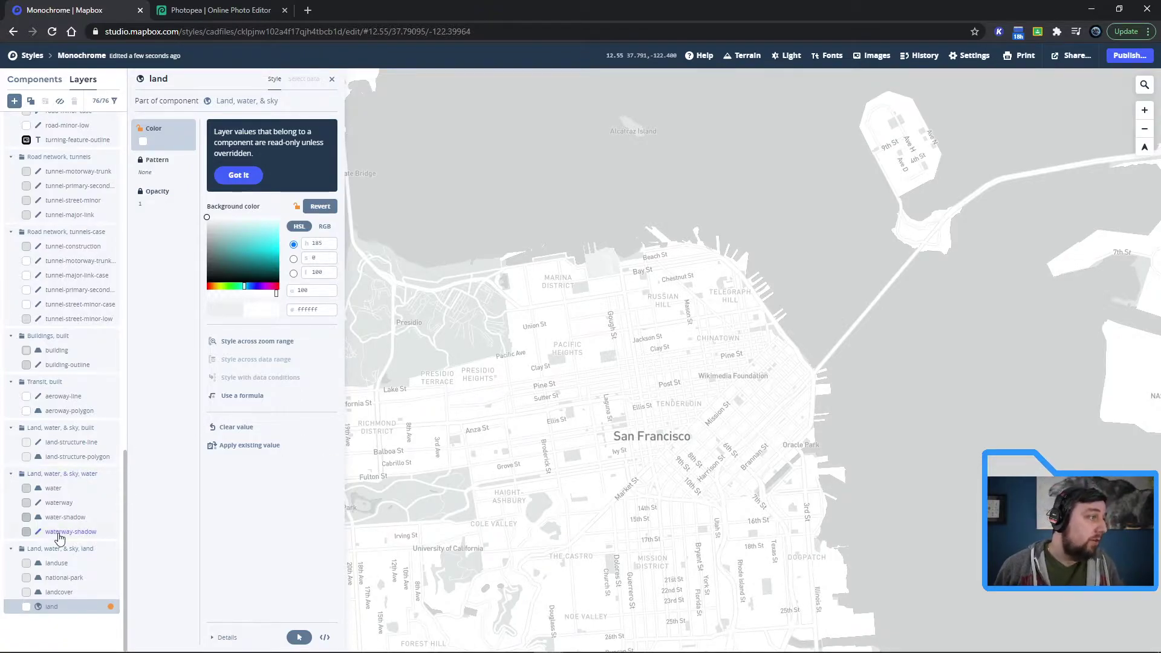
scroll(59, 538, "up", 5)
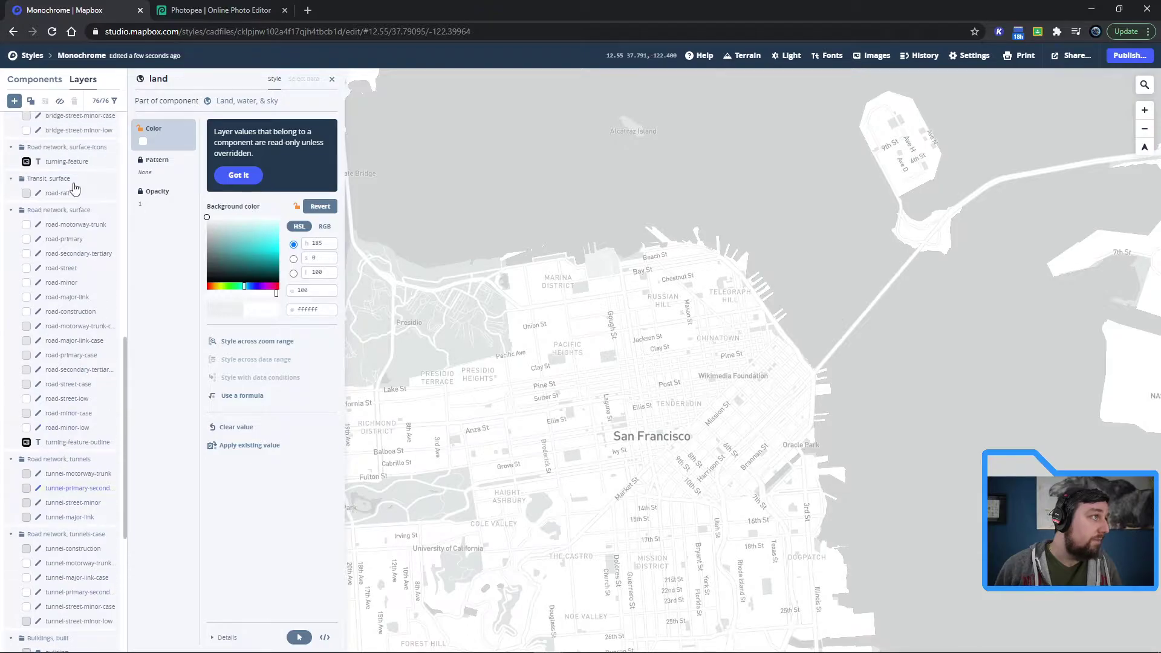
- Darken road-minor-low to grey 747676, copy that hex, and apply it to road-minor-case
left_click(41, 432)
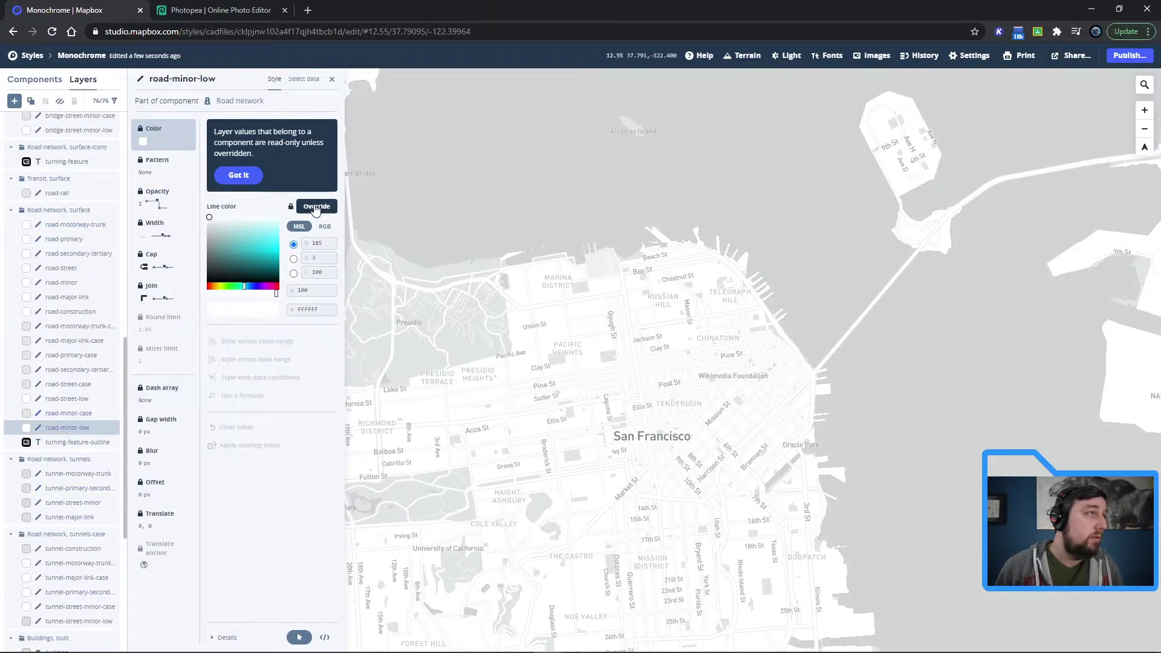
left_click_drag(210, 223, 207, 252)
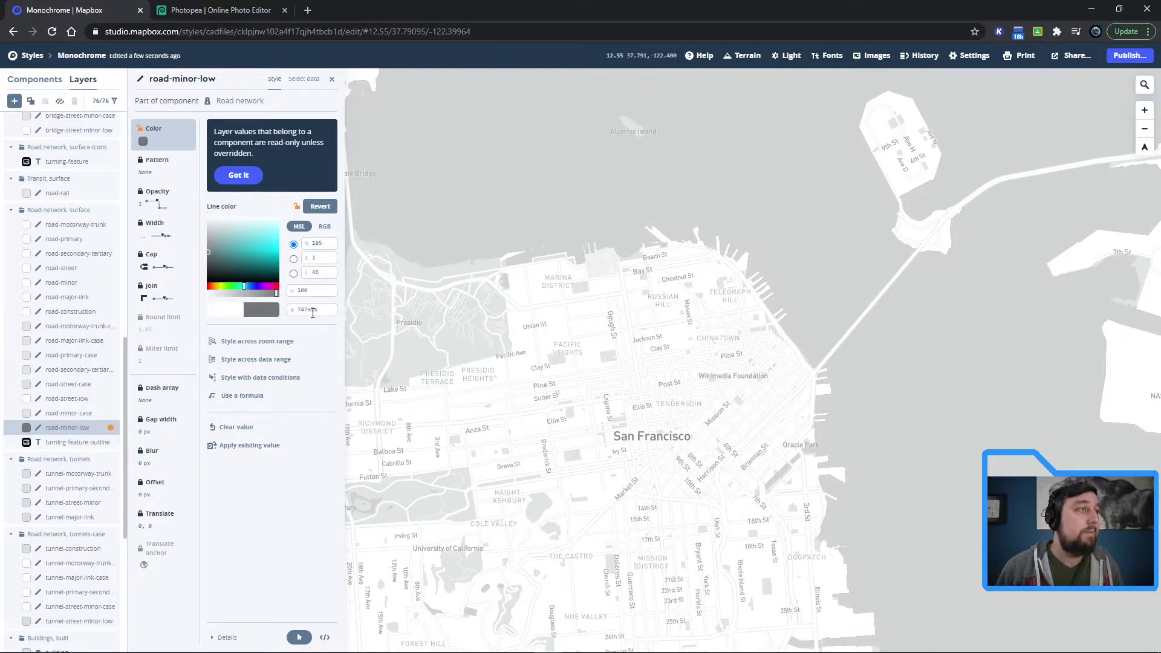
left_click_drag(323, 310, 298, 309)
key("ctrl+c")
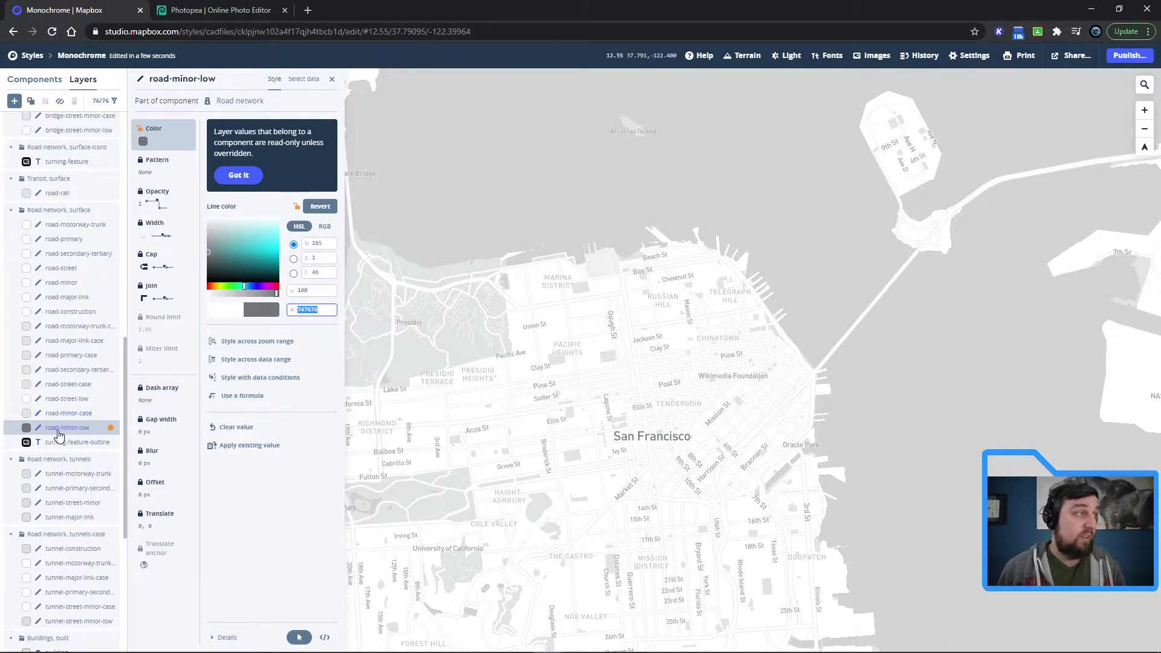
left_click(100, 414)
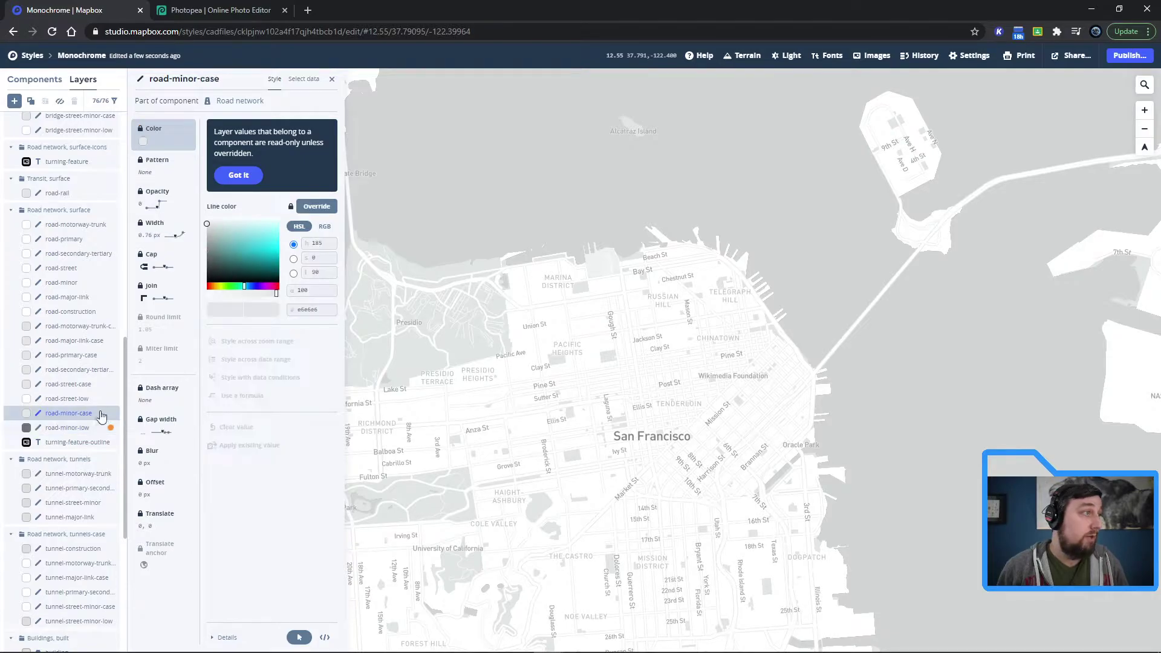
left_click(316, 207)
left_click(312, 309)
key("ctrl+v")
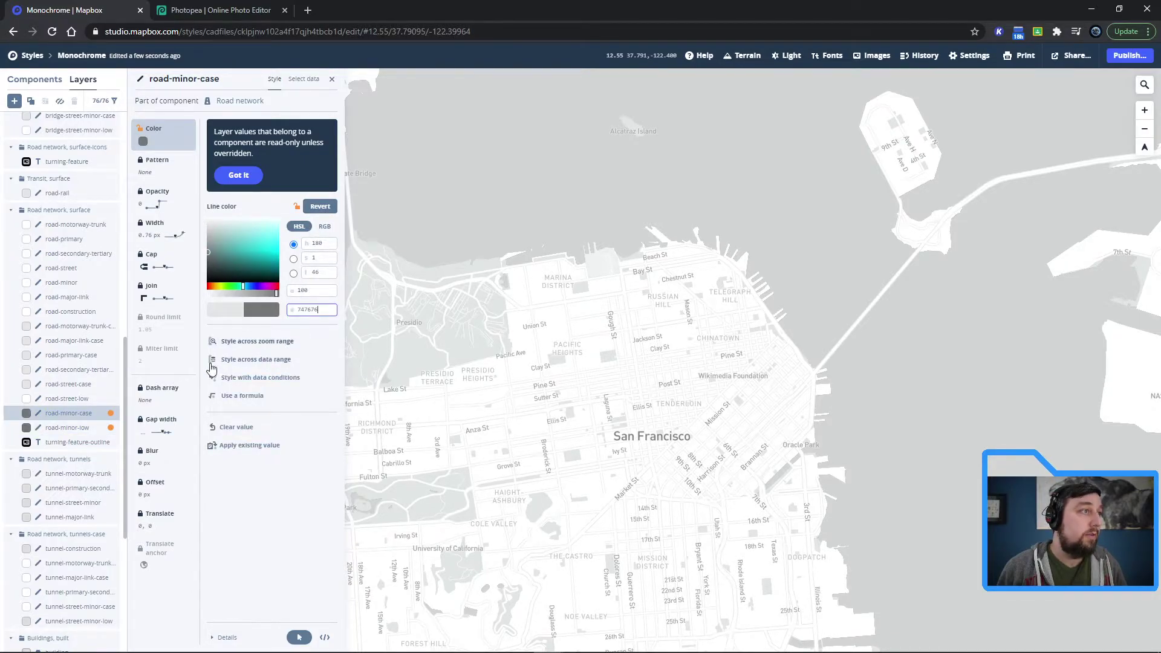
- Override road-street-low and road-street-case line colours to grey 747676
left_click(60, 400)
left_click(320, 207)
left_click(327, 309)
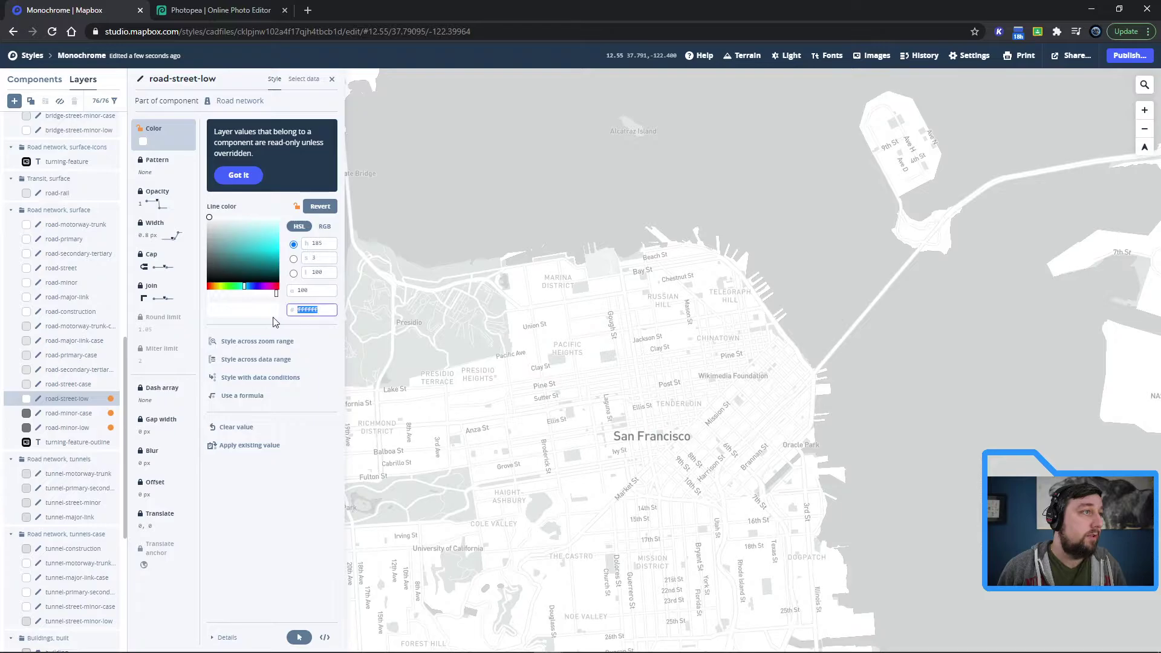
key("ctrl+v")
left_click(68, 384)
left_click(316, 207)
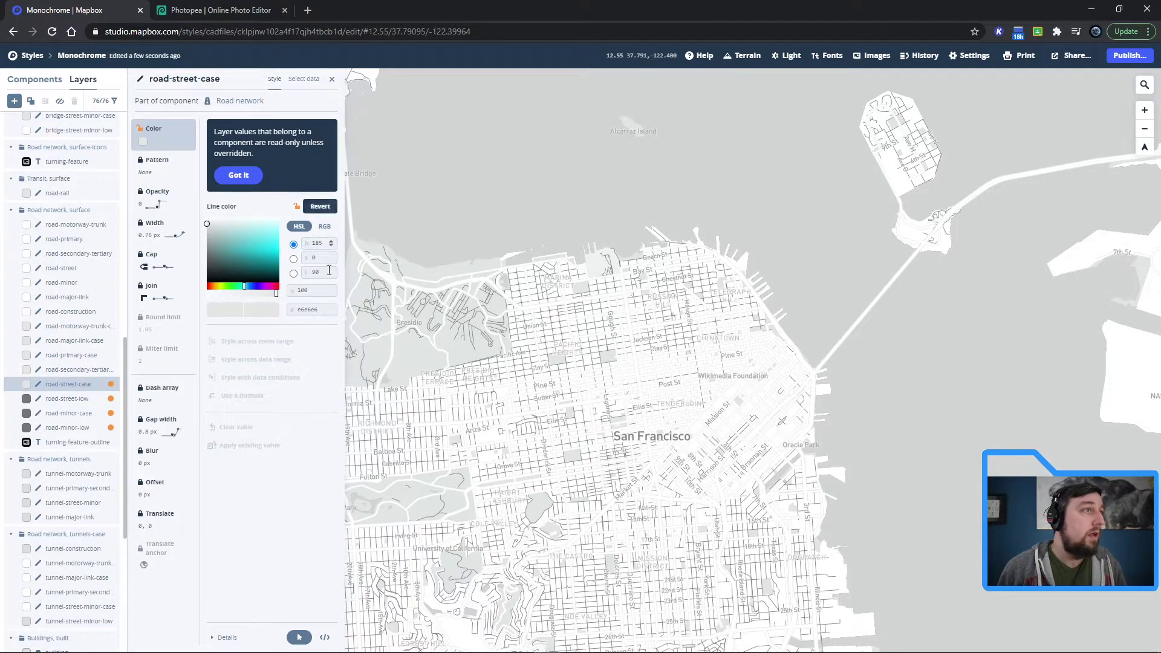
left_click(312, 309)
key("ctrl+v")
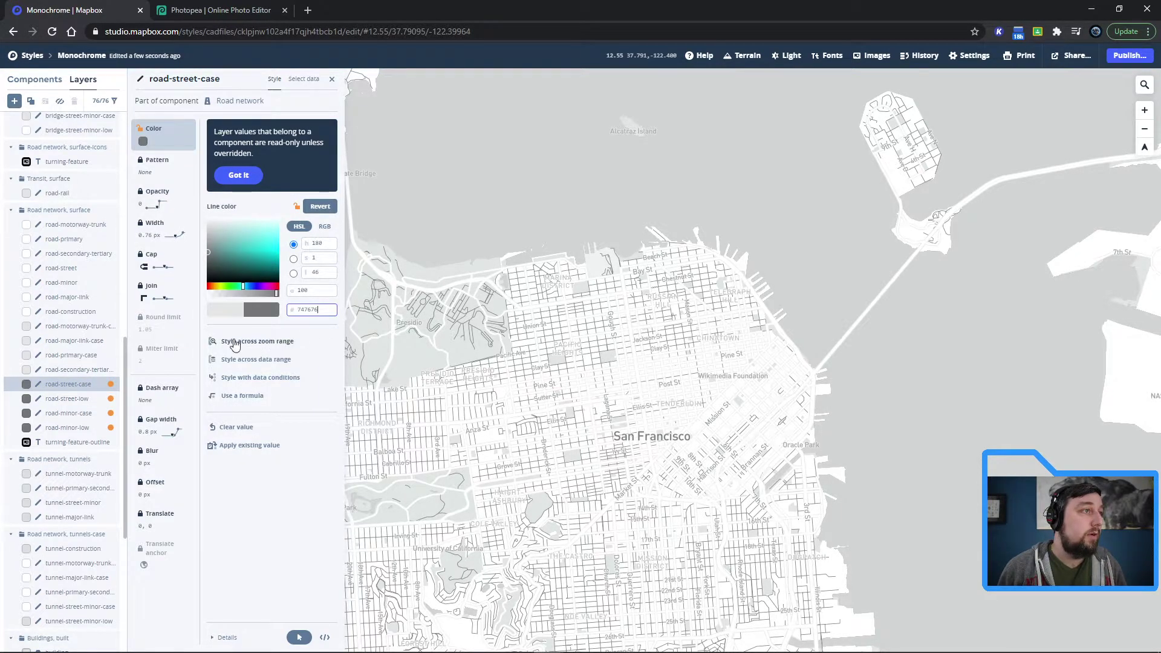
- Override the secondary/tertiary and road-primary-case line colours to grey 747676
left_click(61, 370)
left_click(314, 206)
left_click(323, 311)
key("ctrl+v")
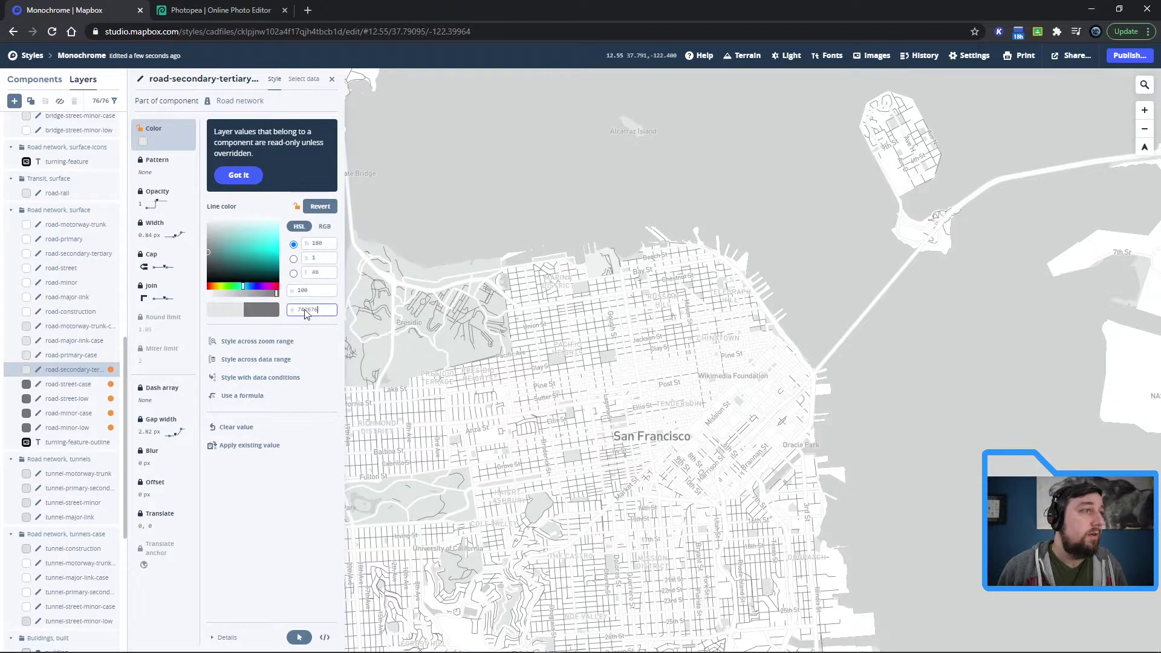
left_click(70, 355)
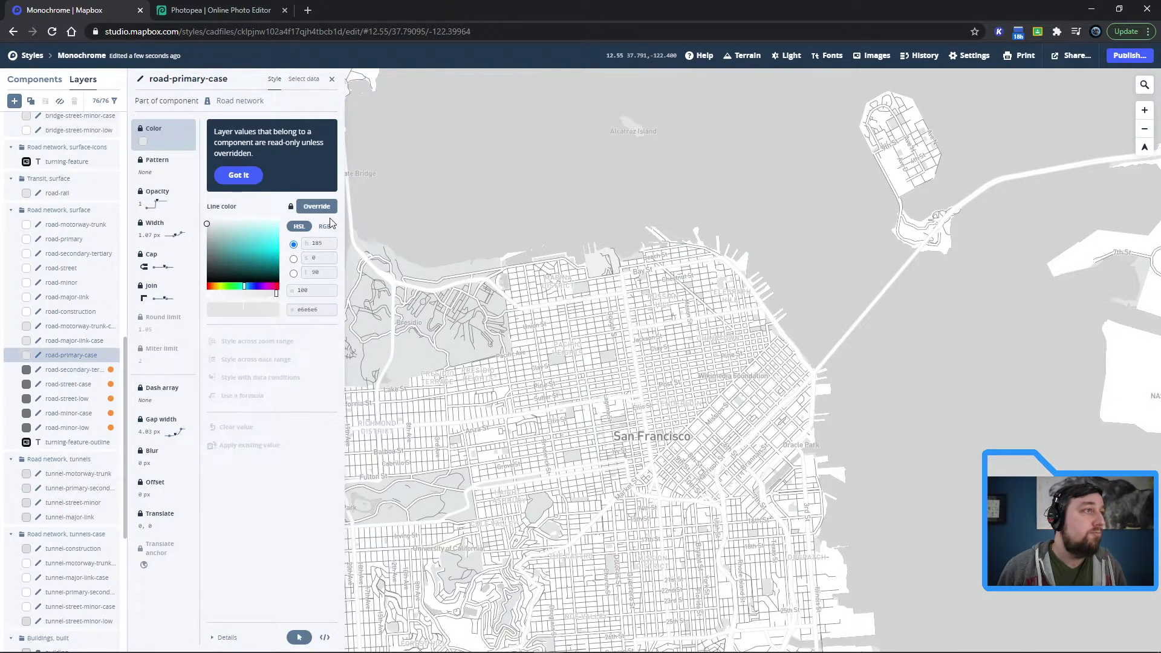
left_click(316, 207)
key("ctrl+v")
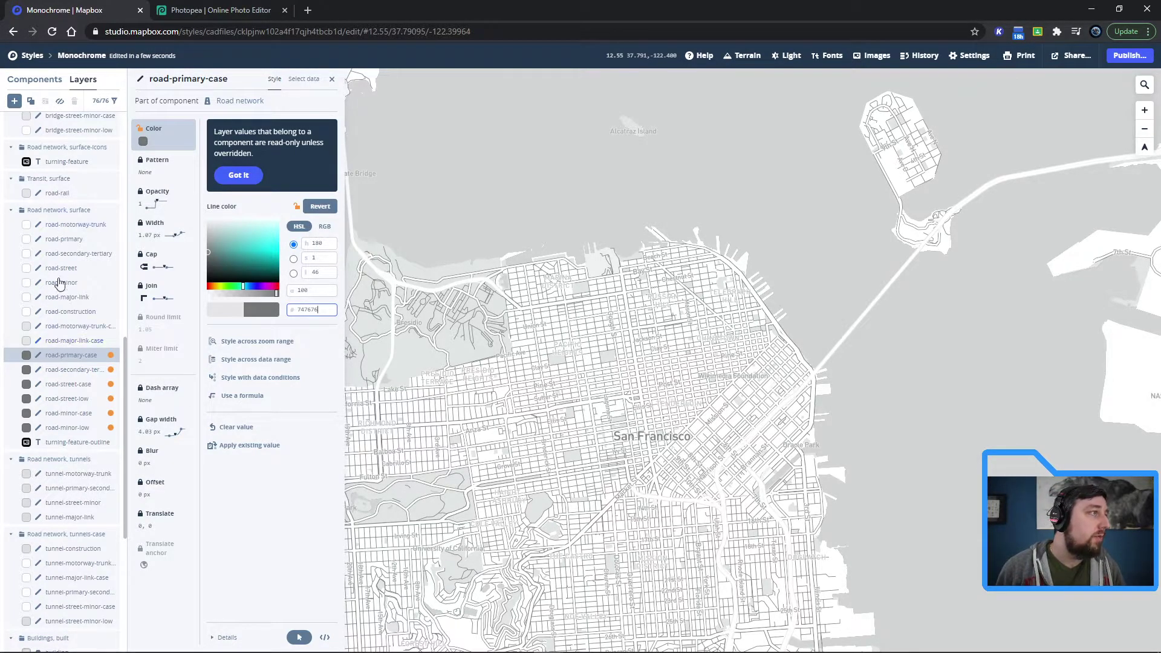
- Override road-major-link-case and road-motorway-trunk-case line colours to grey 747676
left_click(63, 341)
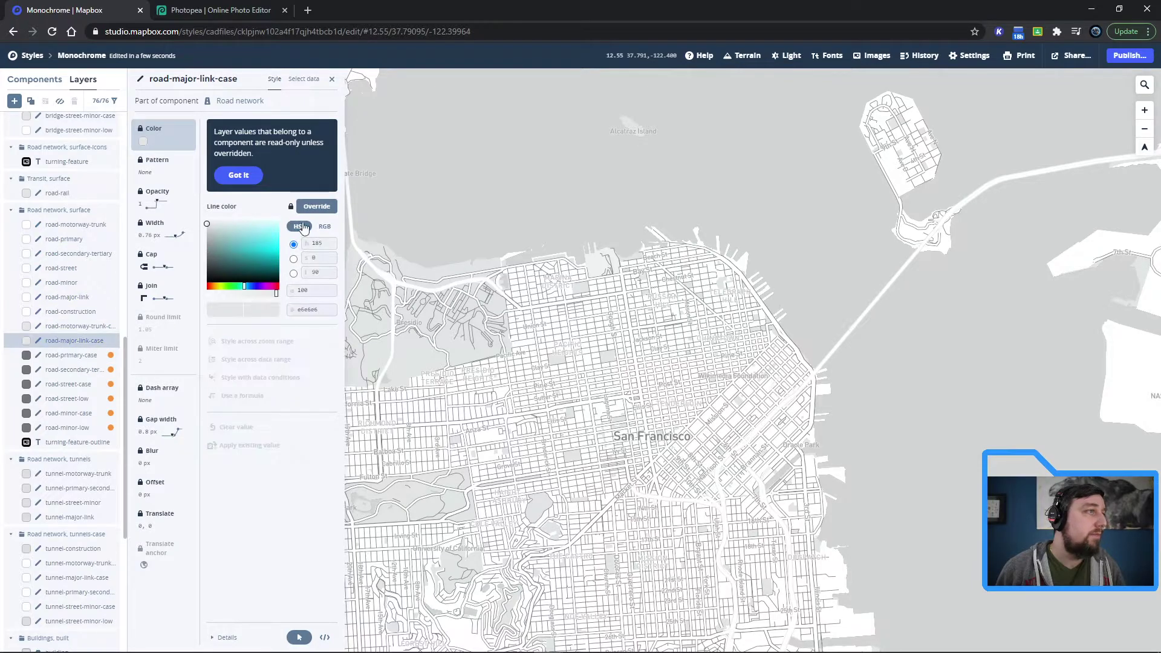
left_click(317, 206)
left_click_drag(318, 310, 303, 313)
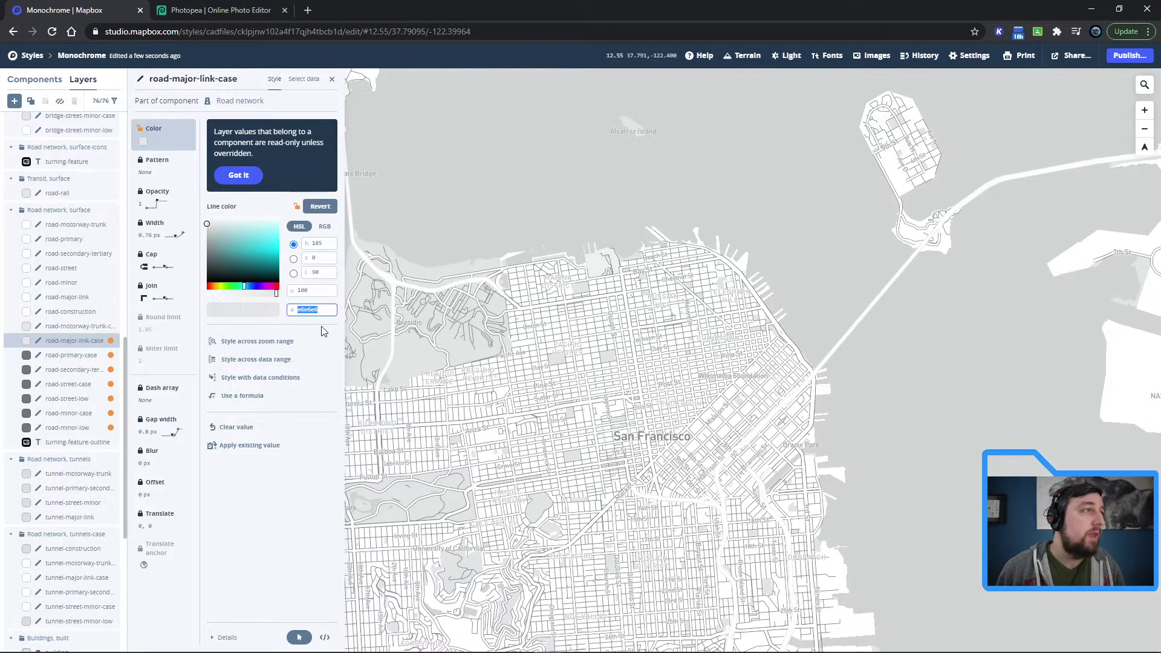
left_click(56, 326)
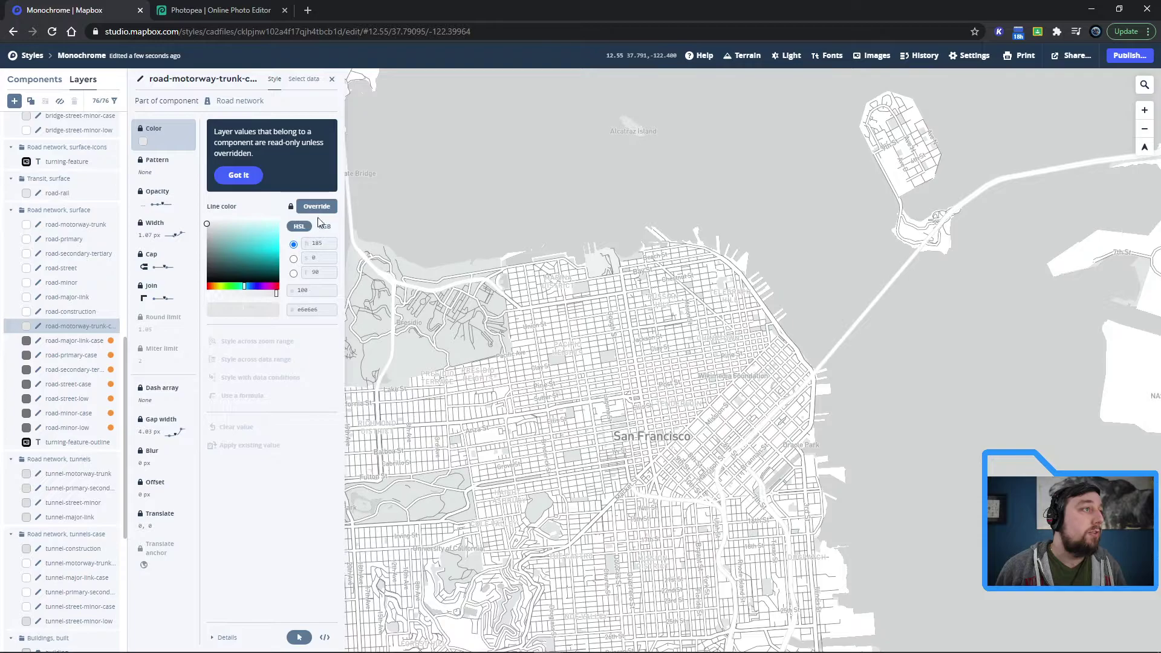
left_click(316, 206)
double_click(312, 310)
key("ctrl+v")
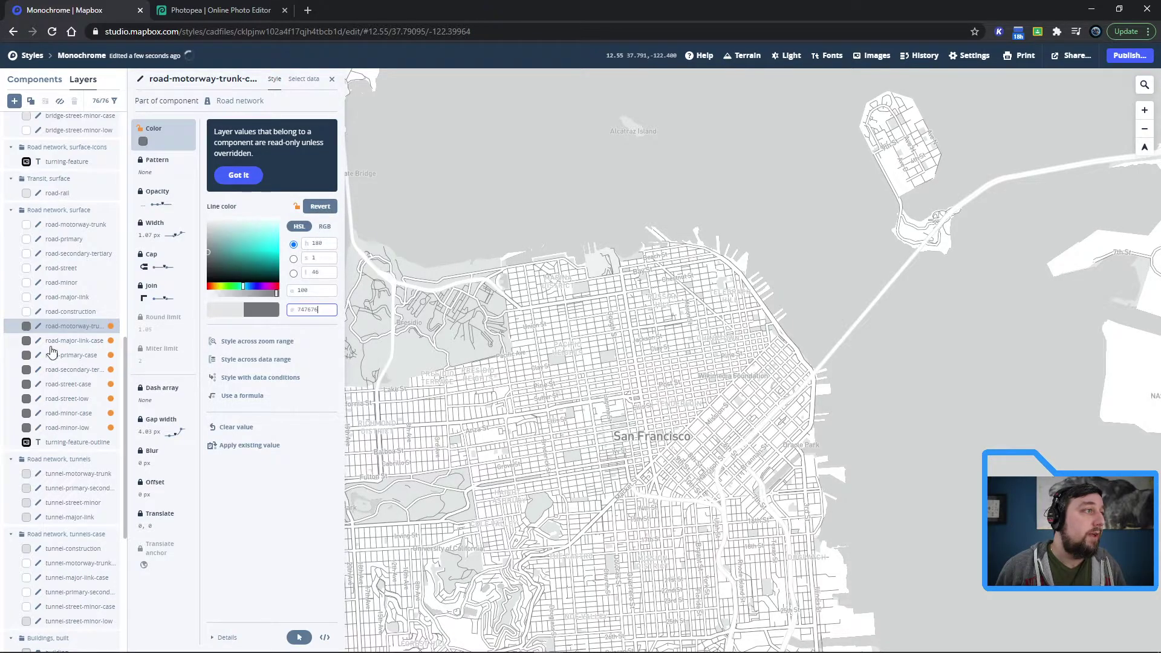
- Replace the white line colour of road-construction and road-major-link with grey 747676
left_click(43, 315)
left_click(317, 206)
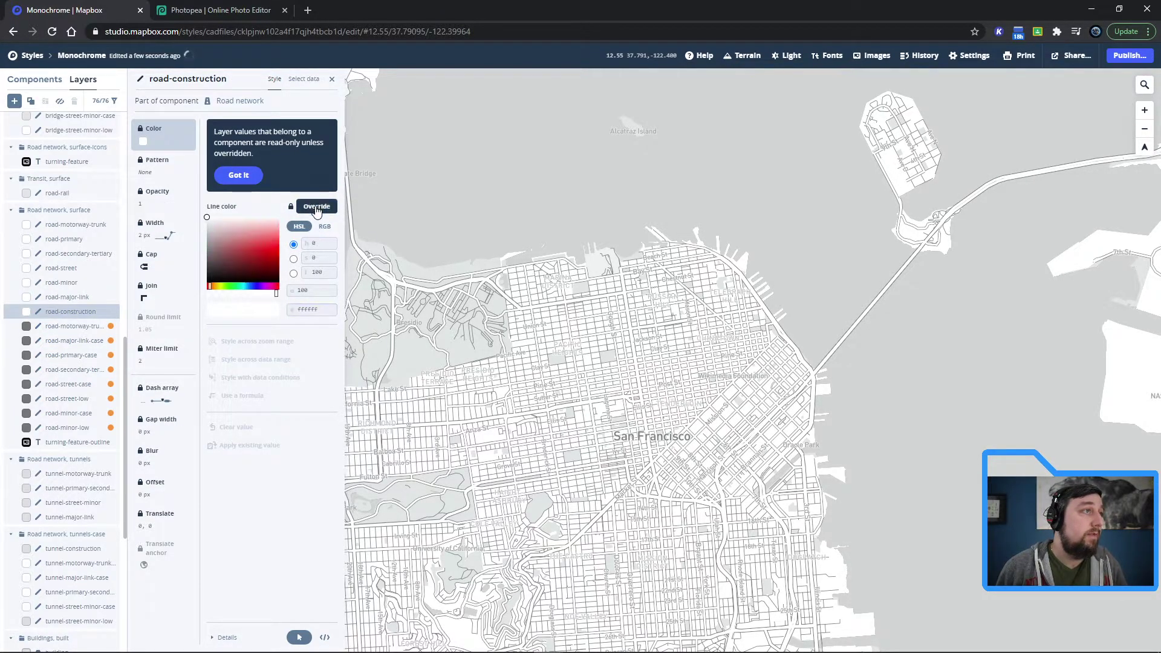
double_click(324, 312)
key("ctrl+v")
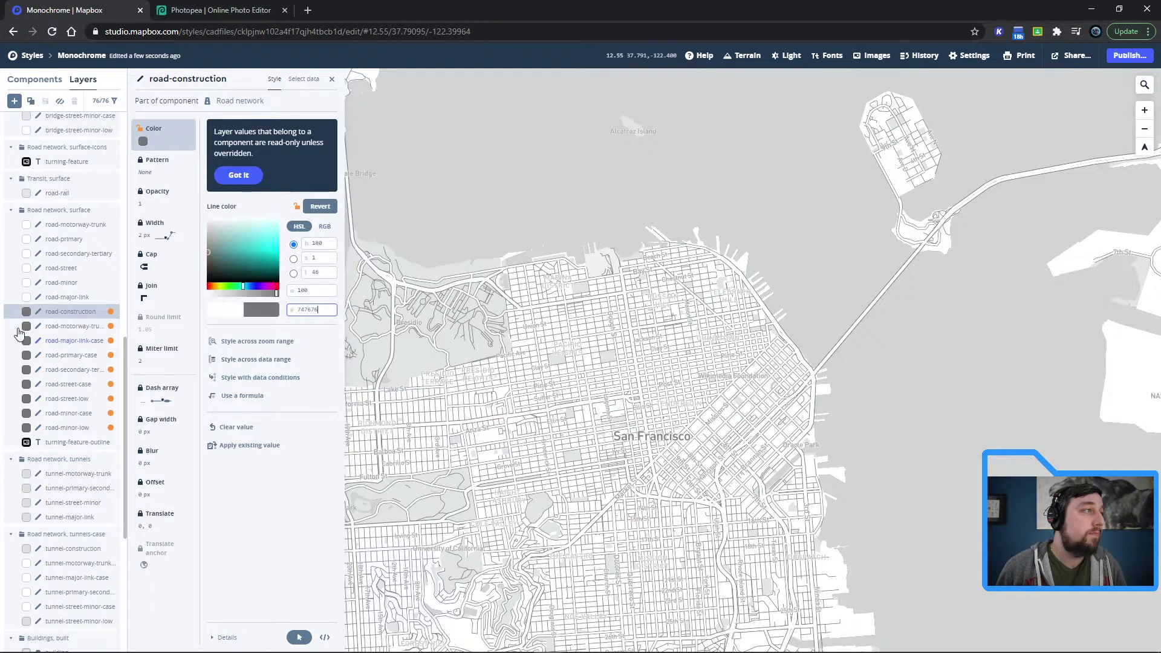
left_click(67, 297)
left_click(317, 207)
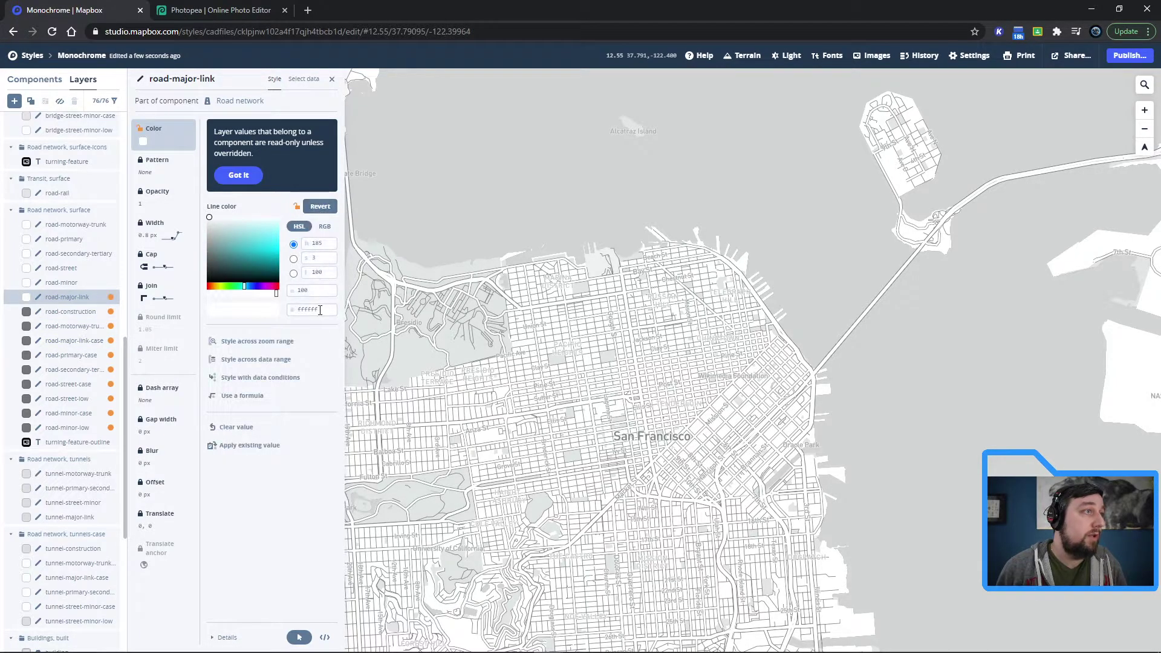
double_click(310, 310)
type("747676")
- Set the road-minor and road-street line colours to grey 747676
left_click(48, 283)
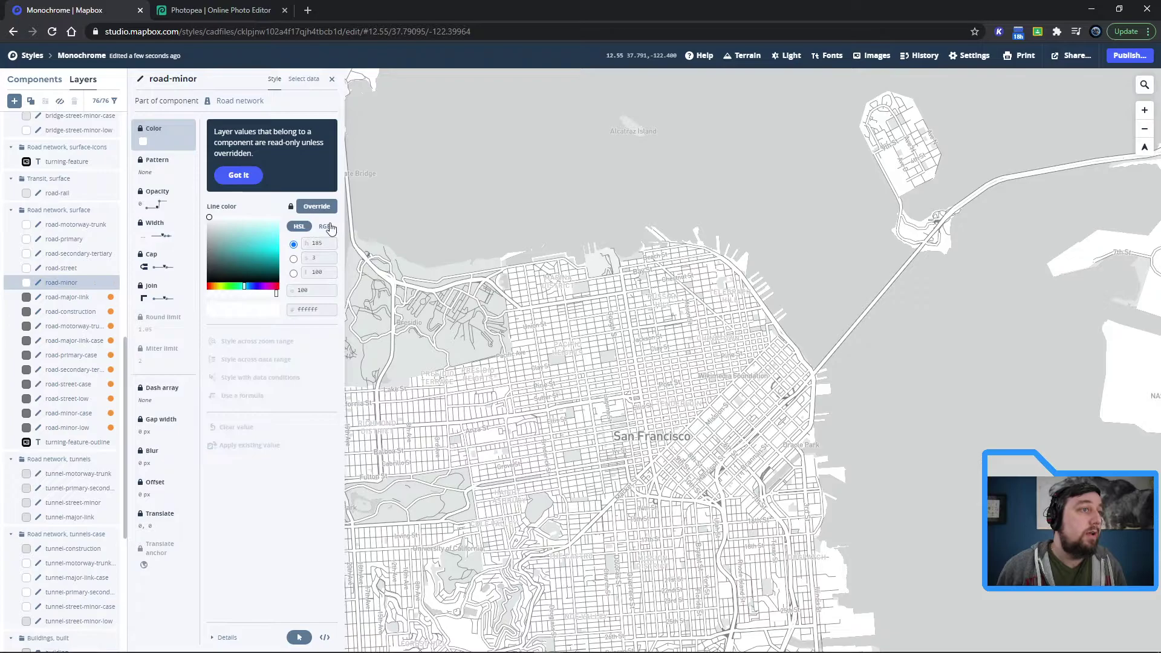
left_click(316, 207)
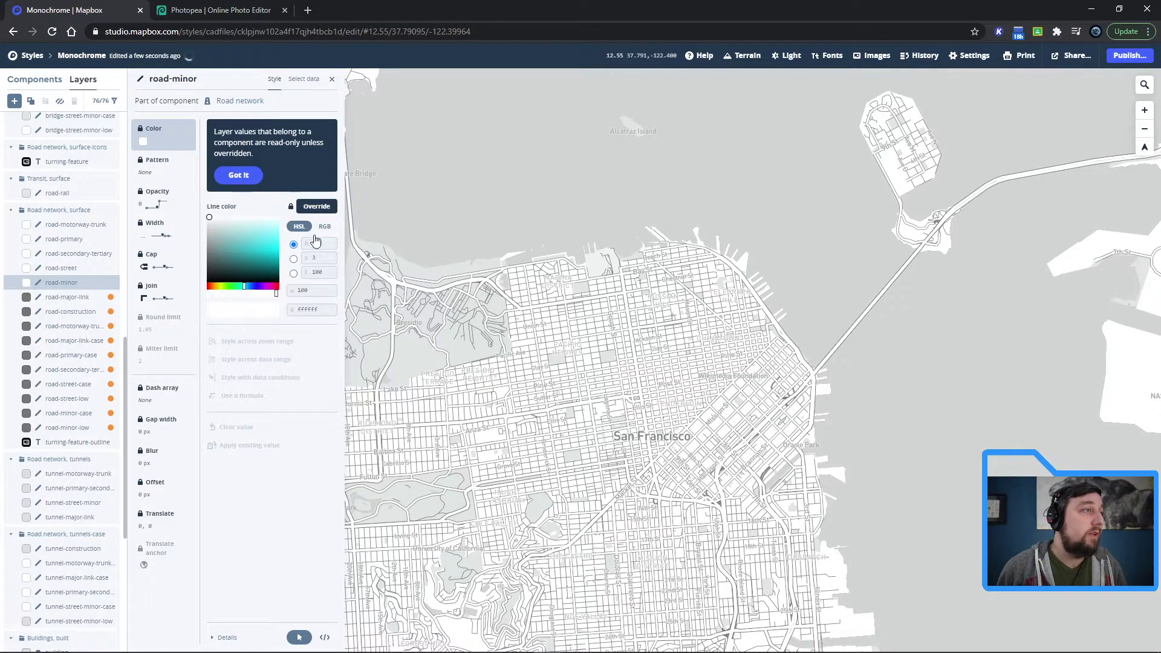
double_click(310, 310)
type("747676")
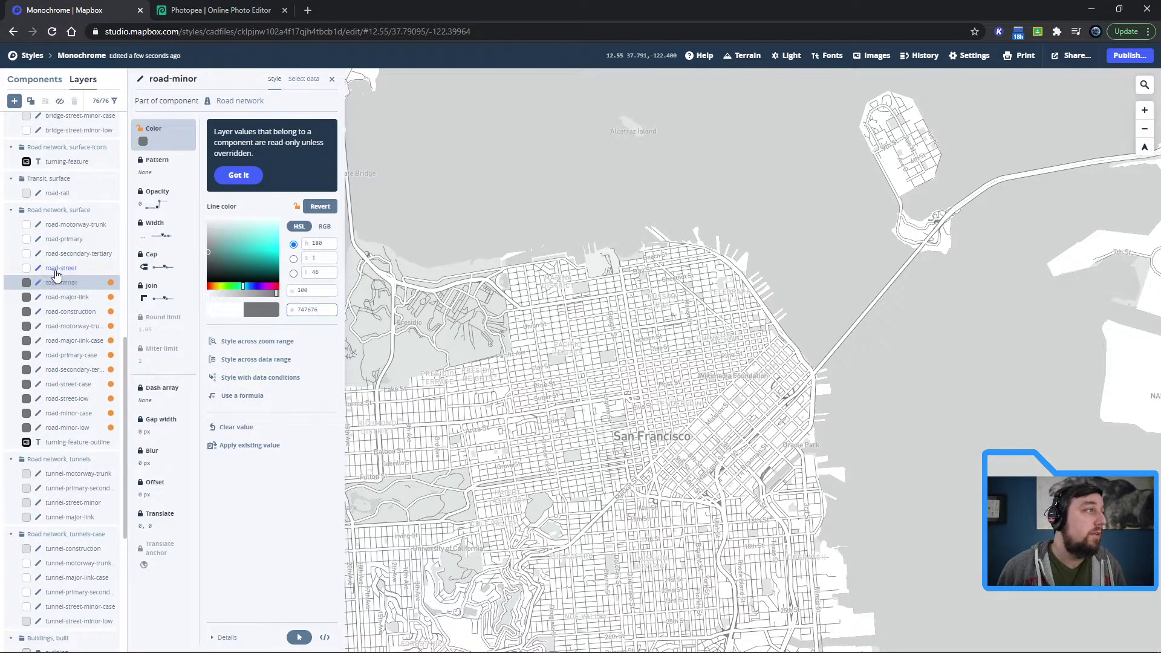
left_click(52, 268)
double_click(309, 309)
key("ctrl+v")
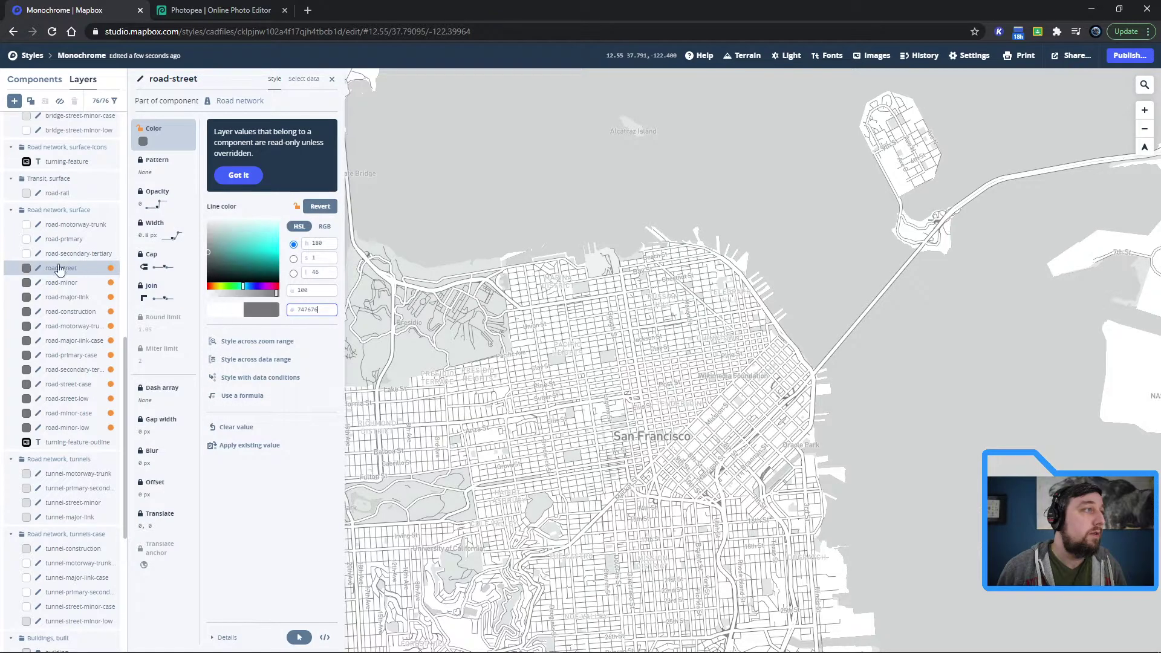
- Set road-secondary-tertiary, road-primary and road-motorway-trunk line colours to grey 747676
left_click(76, 254)
left_click(328, 211)
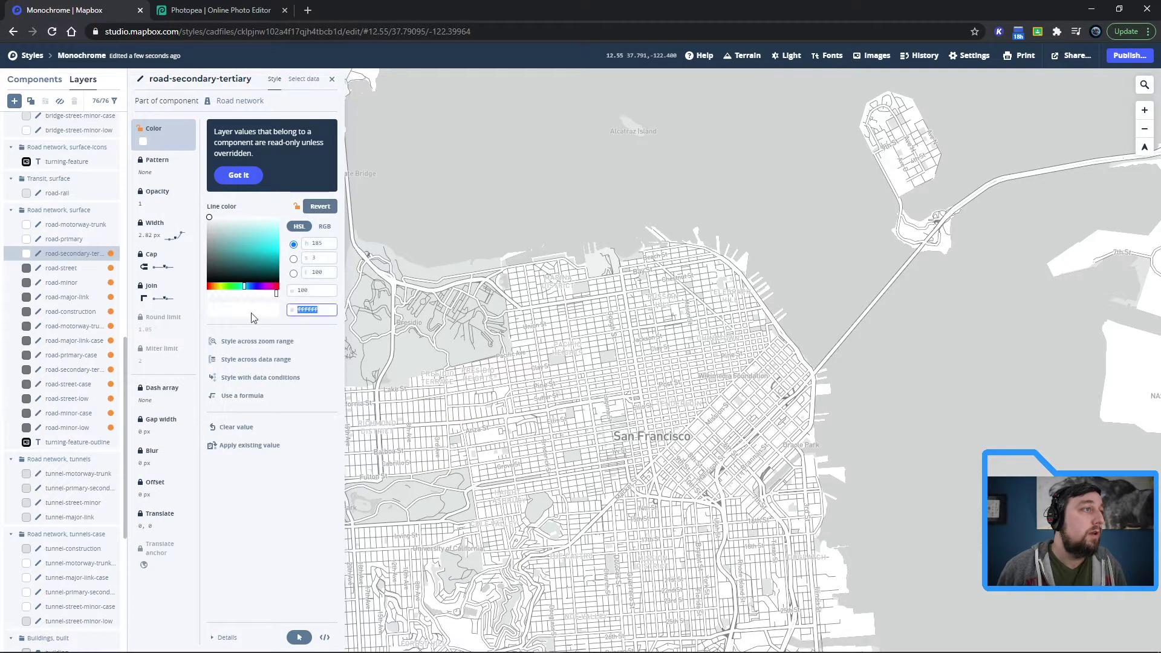
key("ctrl+v")
left_click(60, 240)
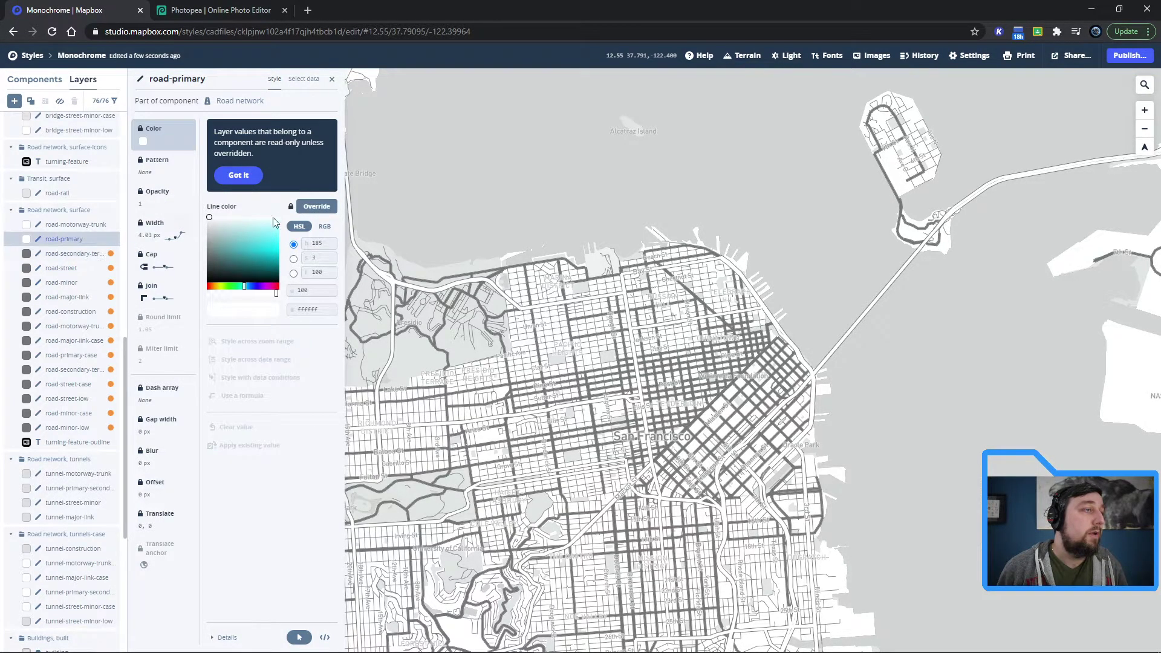
left_click(316, 208)
double_click(308, 309)
key("ctrl+v")
left_click(91, 225)
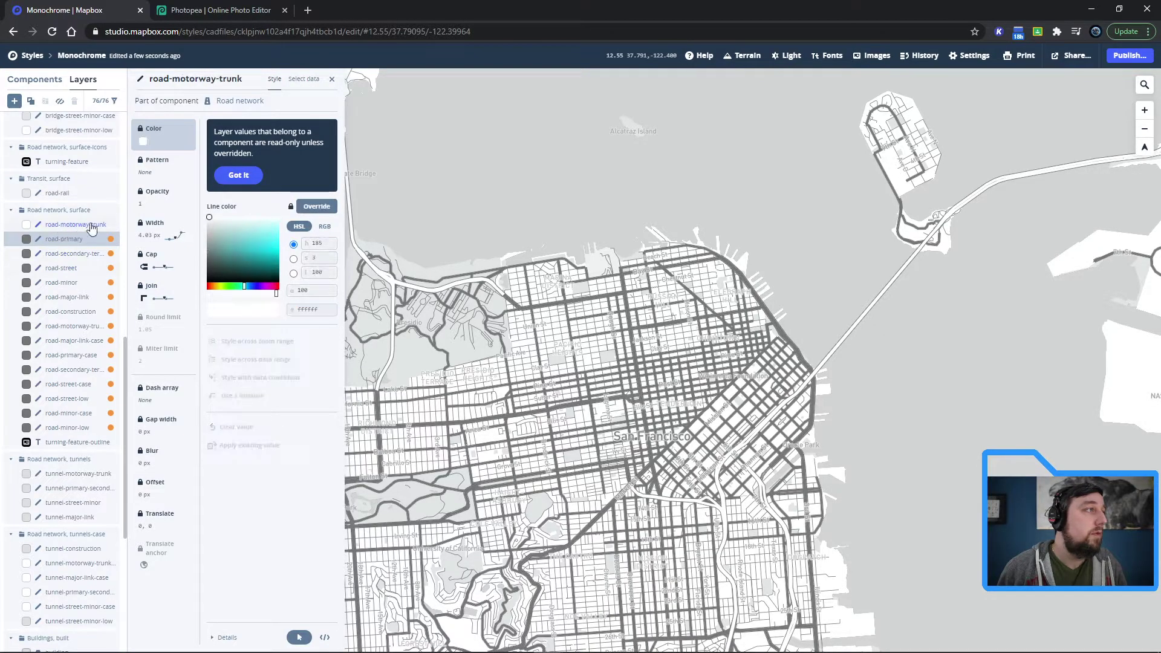
left_click(317, 206)
type("747676")
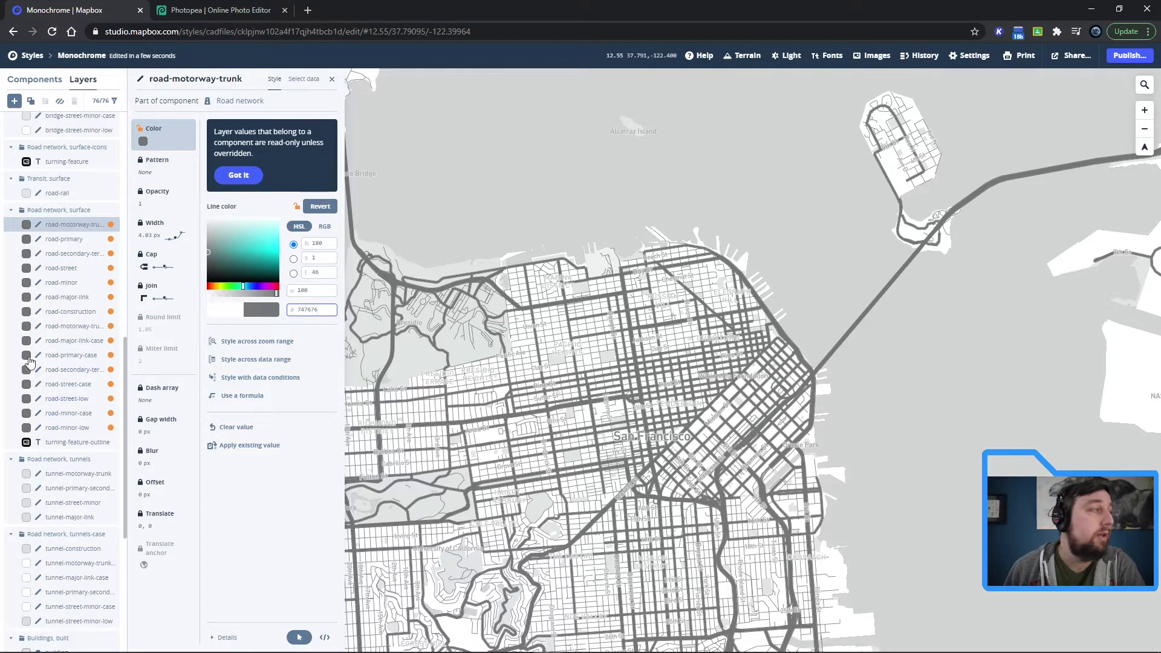
- Hide the road-label, road-intersection and waterway-label layers
scroll(60, 339, "up", 4)
scroll(64, 361, "up", 2)
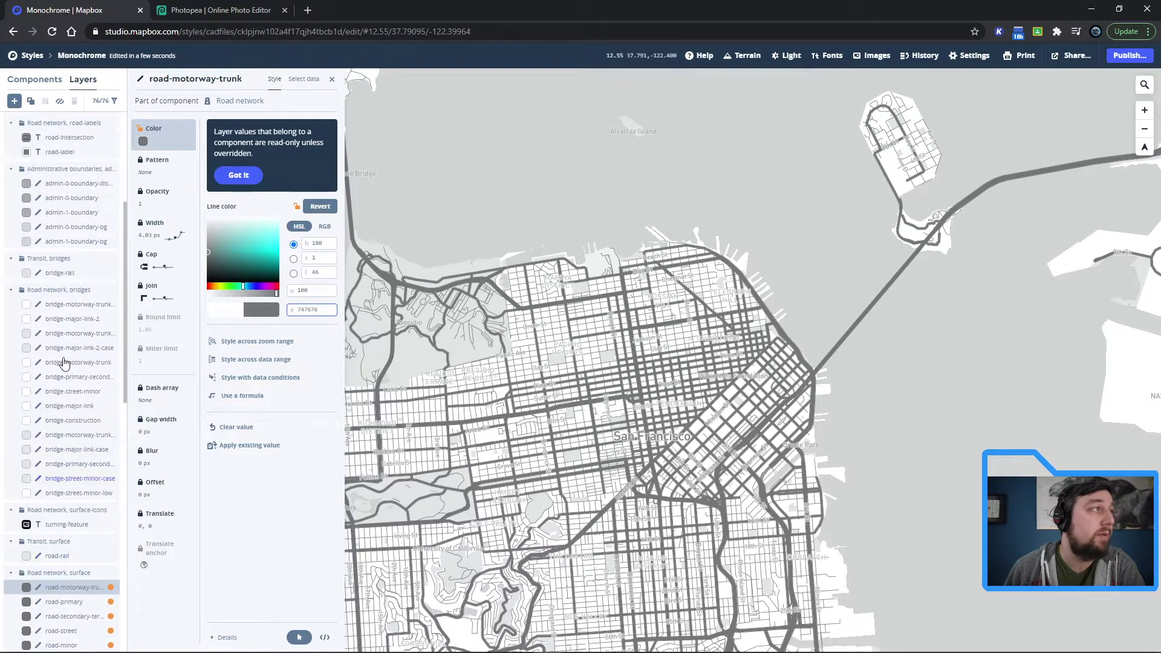
scroll(67, 370, "up", 2)
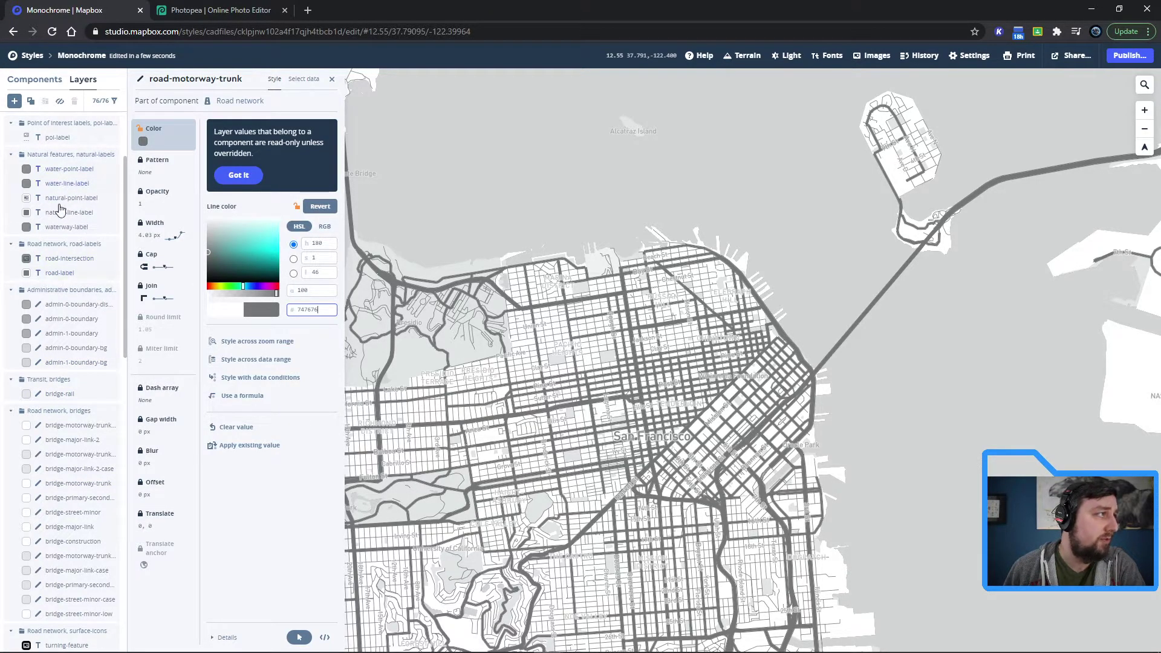
left_click(53, 274)
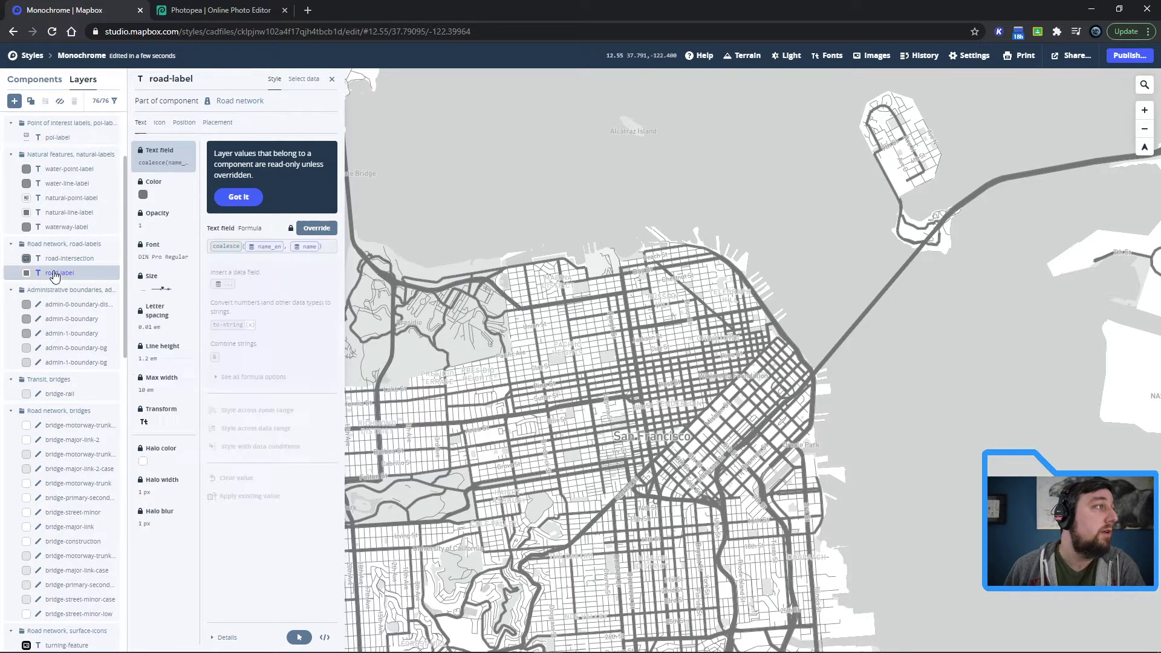
left_click(61, 103)
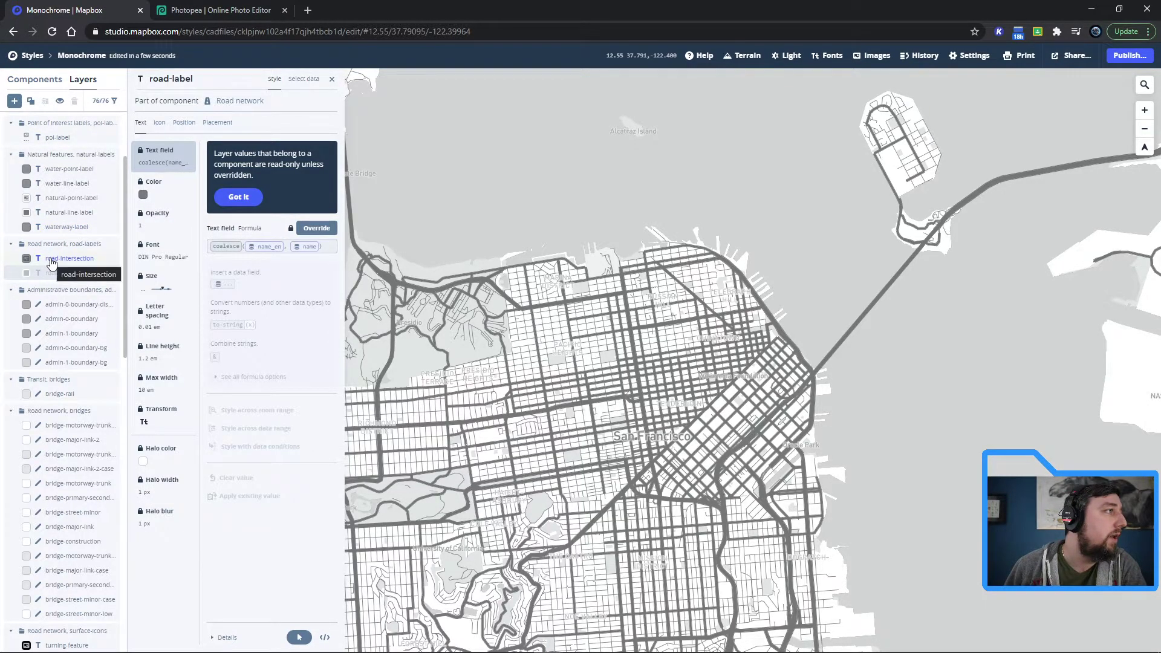
left_click(50, 260)
left_click(59, 101)
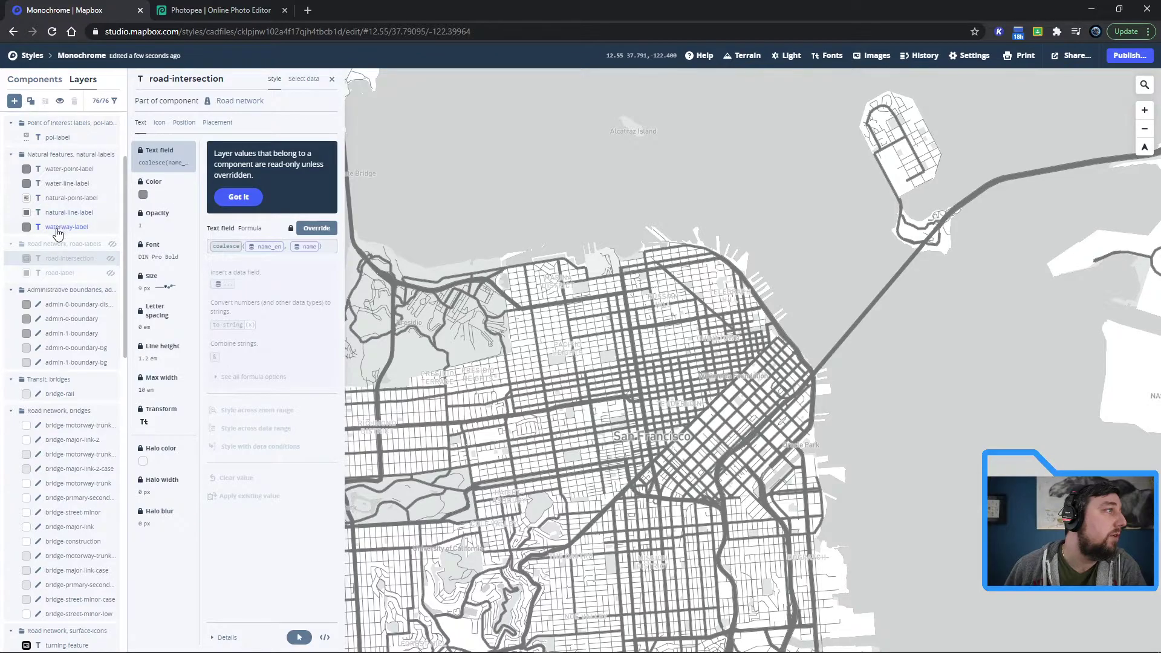
left_click(57, 228)
left_click(59, 102)
- Hide the natural-line, natural-point, water-line, water-point and point-of-interest label layers
left_click(53, 213)
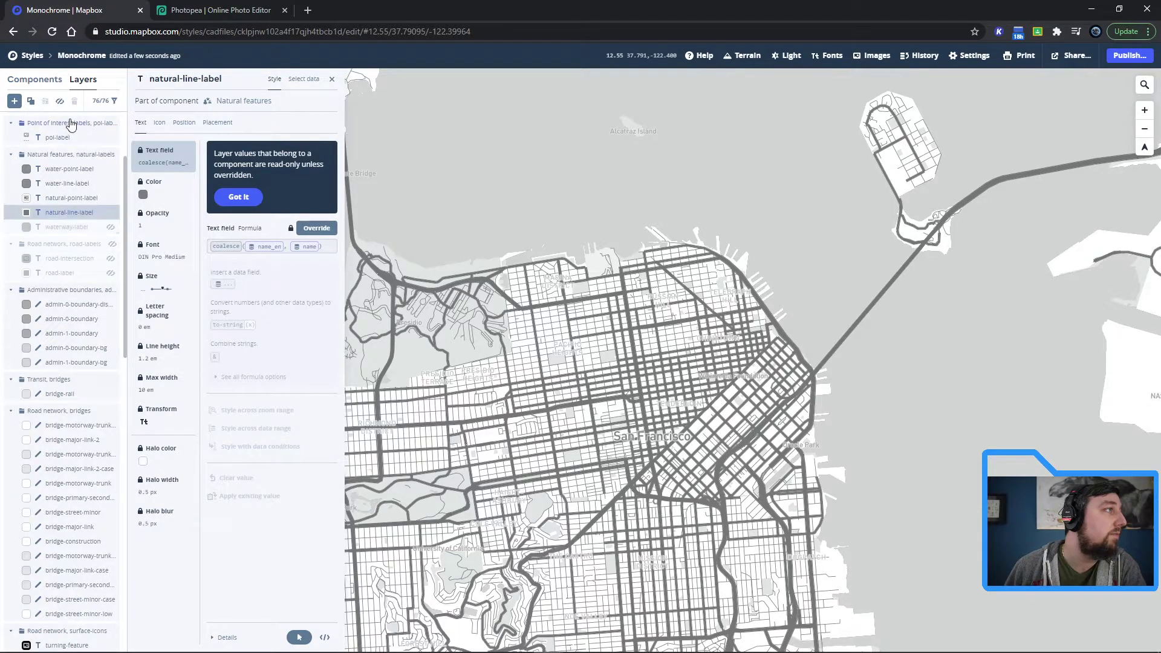
left_click(61, 103)
left_click(56, 198)
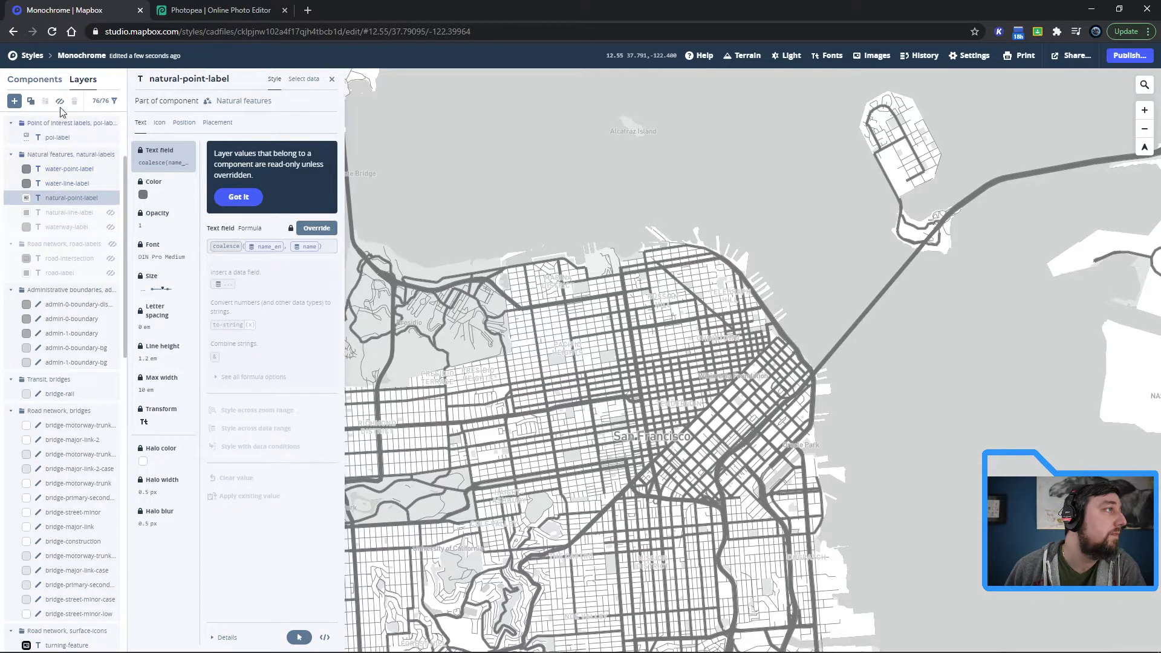
left_click(59, 102)
left_click(55, 183)
left_click(60, 101)
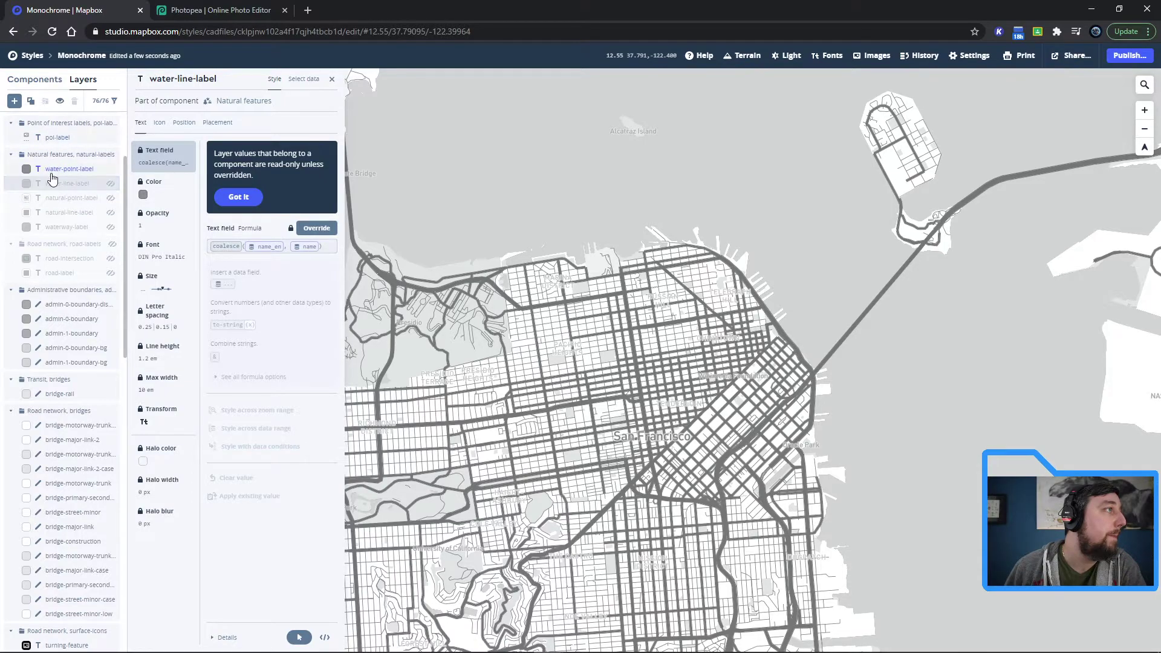
left_click(53, 171)
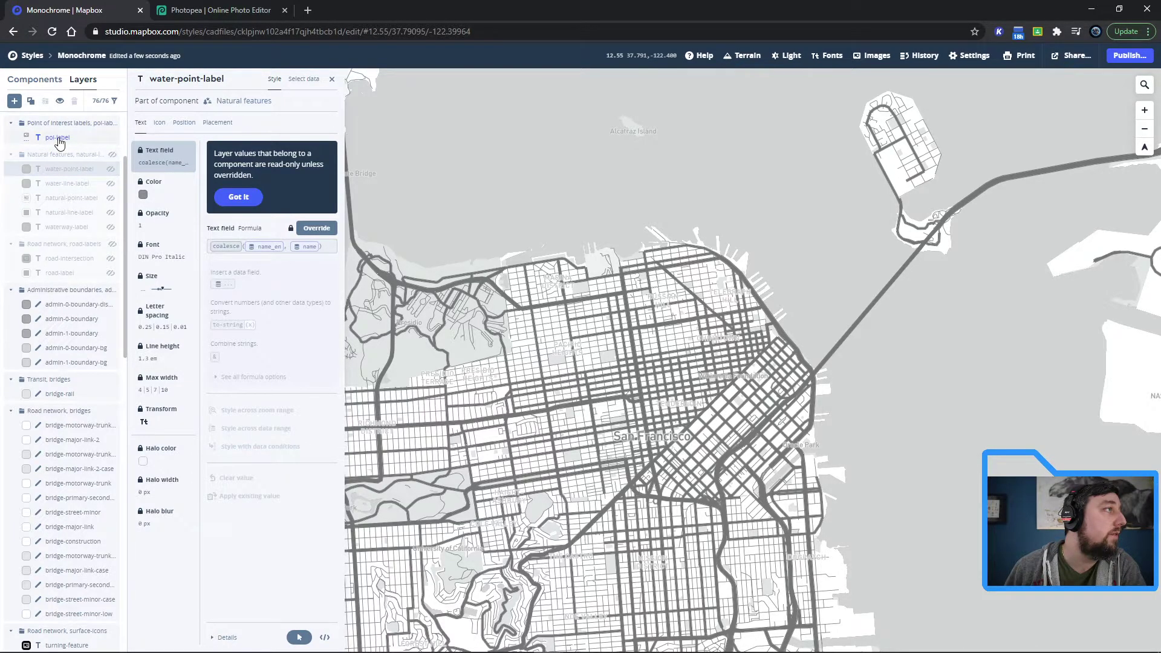
left_click(61, 124)
left_click(60, 101)
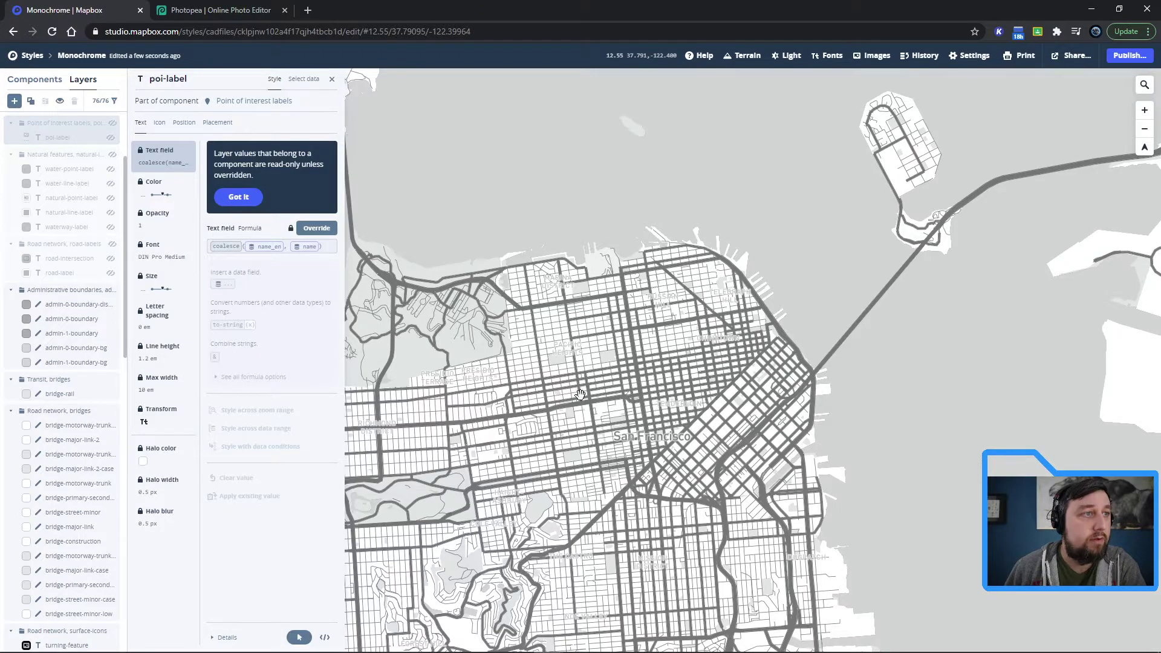
- Hide the settlement-subdivision, settlement-minor and settlement-major label layers
scroll(73, 223, "up", 2)
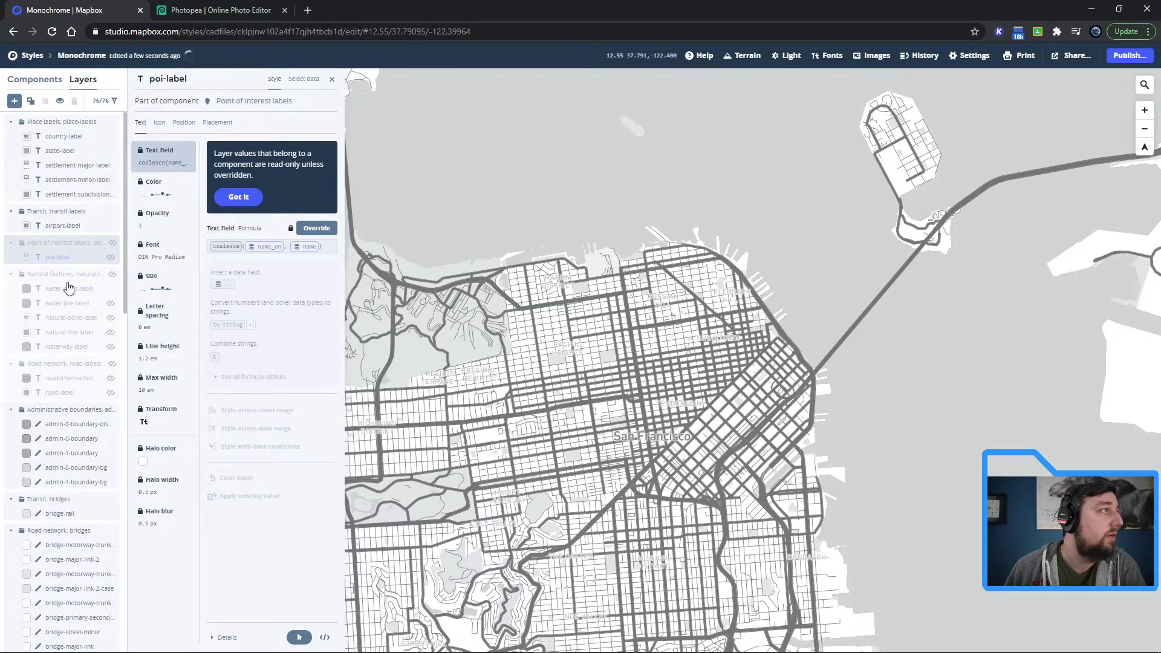
left_click(46, 199)
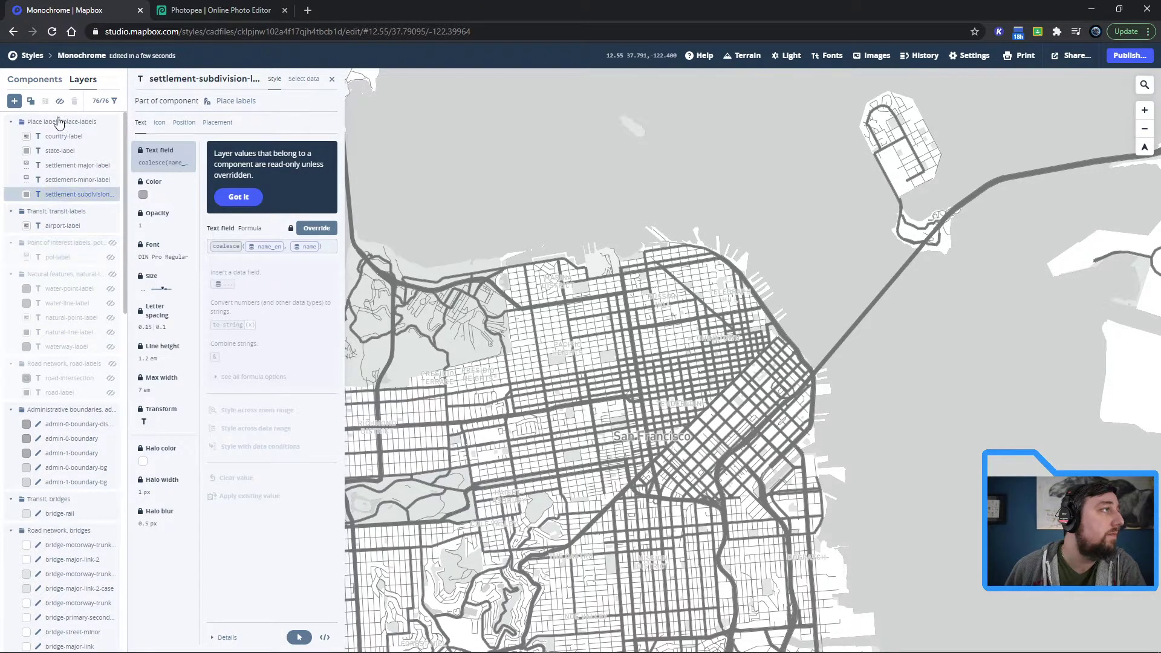
left_click(60, 101)
left_click(57, 180)
left_click(59, 101)
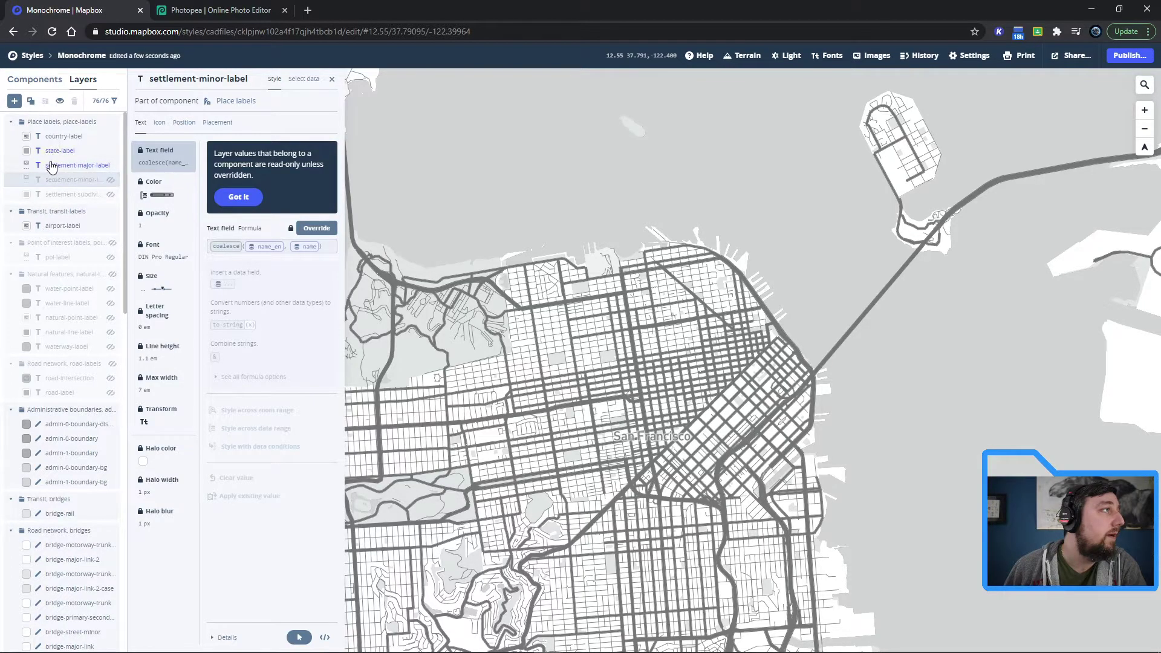
left_click(52, 165)
left_click(60, 101)
left_click(55, 151)
- Hide the state, country and airport labels, then inspect the layers at a map spot
left_click(59, 101)
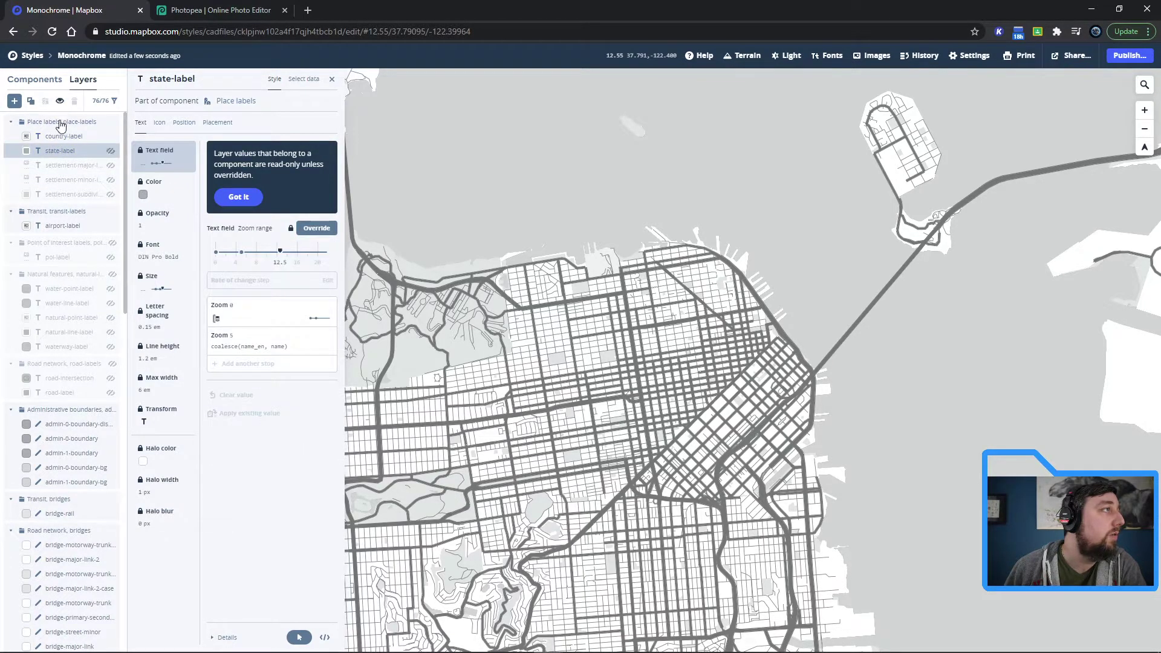
left_click(55, 136)
left_click(59, 101)
left_click(48, 226)
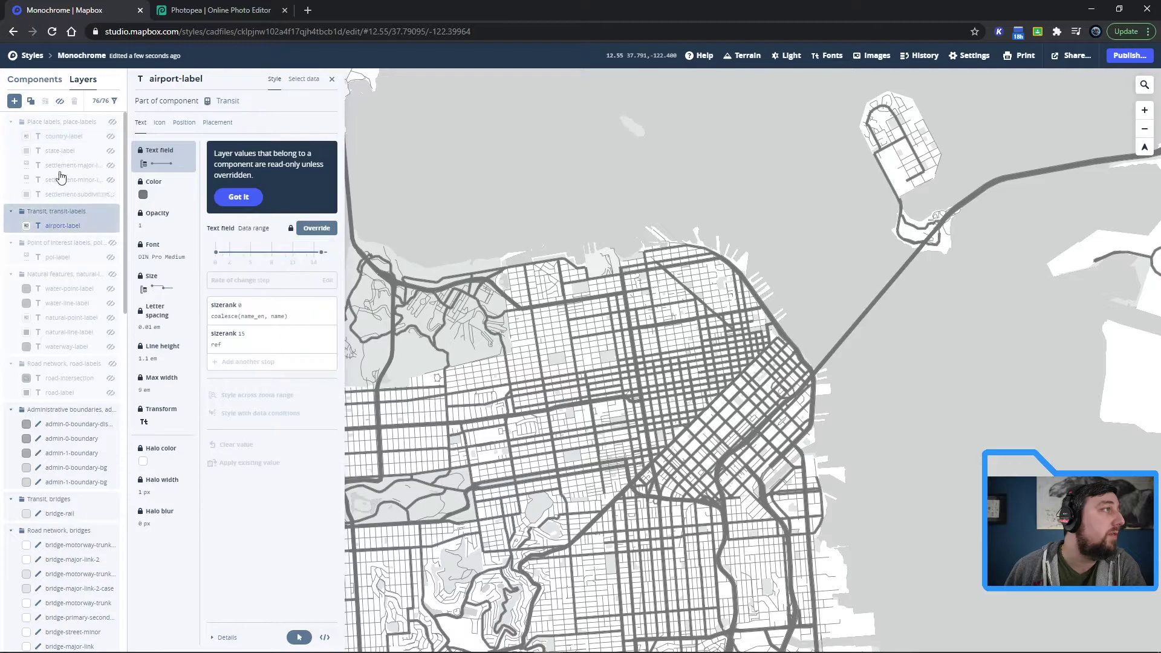
left_click(60, 101)
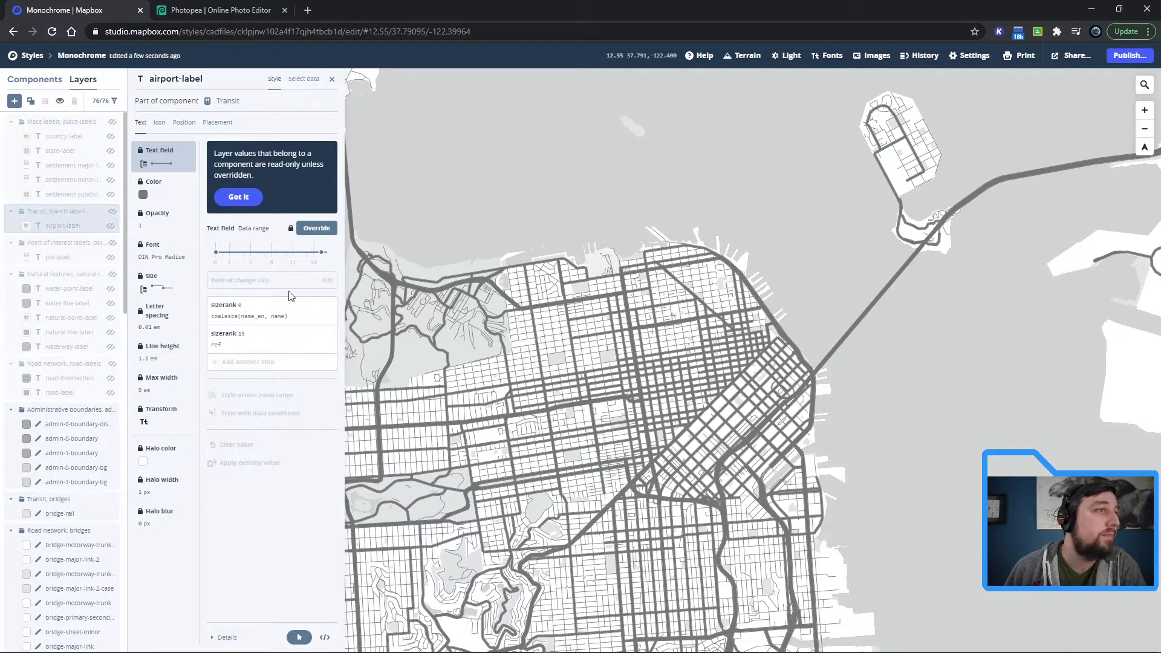
left_click(585, 400)
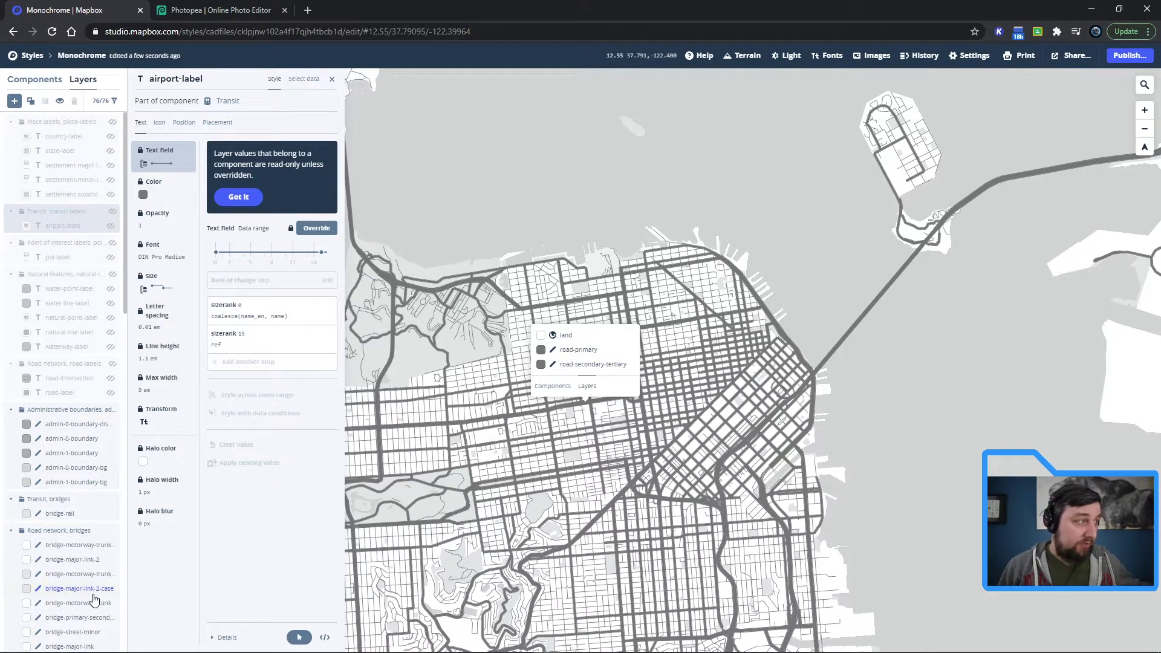
- Dismiss the layers-at-this-spot popup and show the style's Components list
left_click(922, 422)
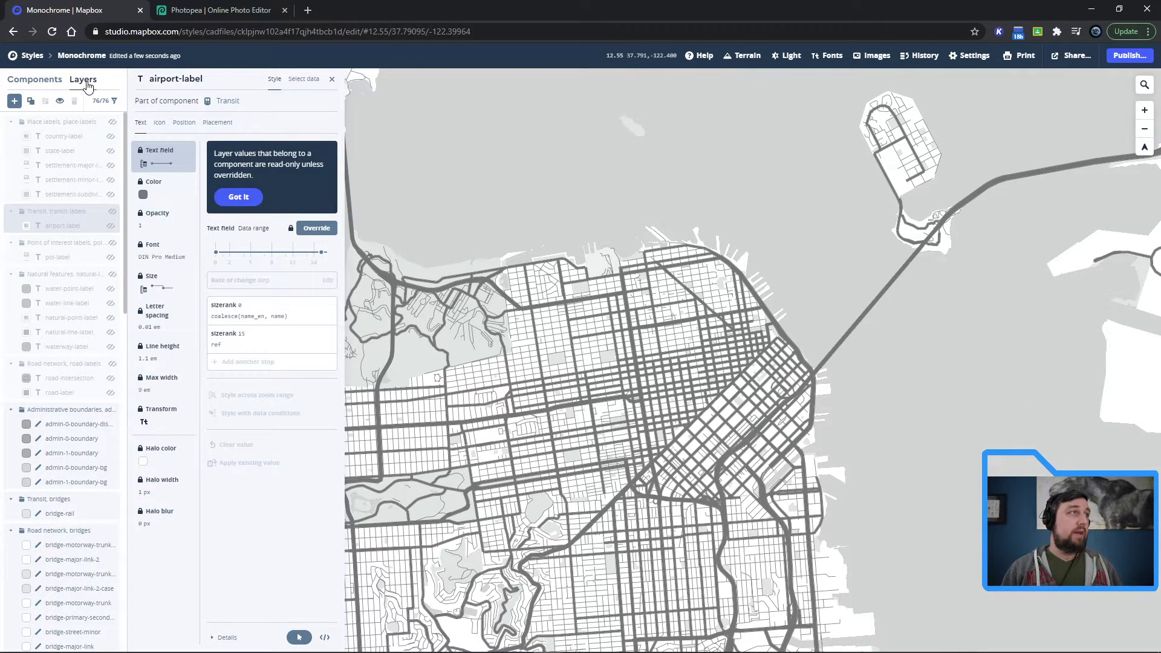
left_click(41, 83)
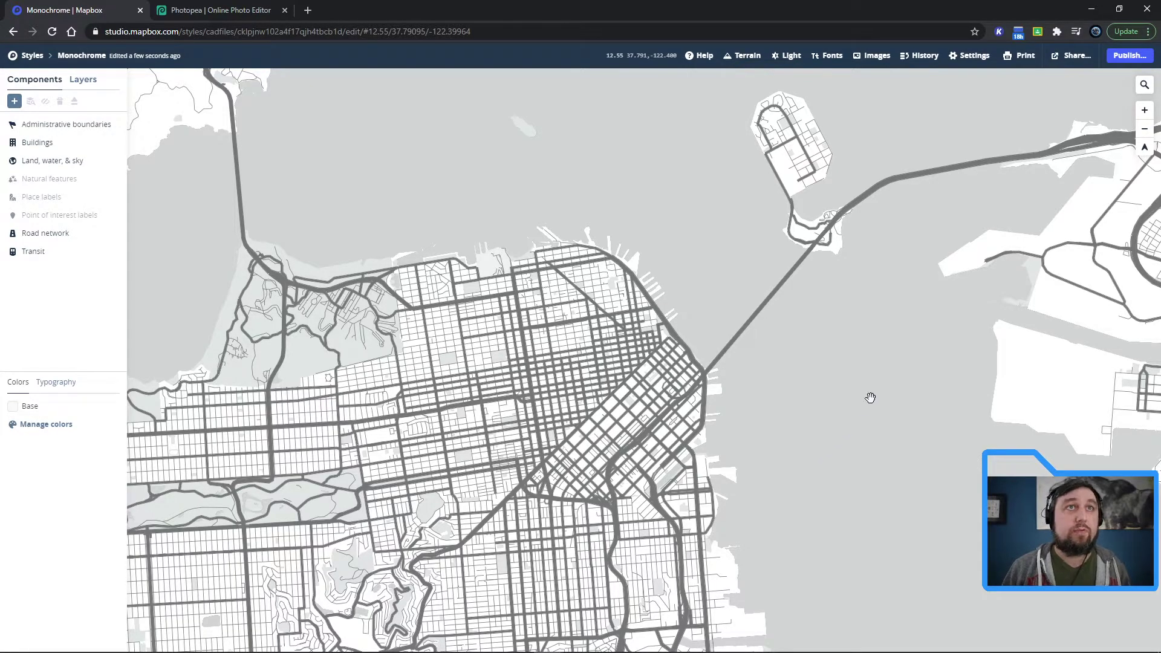
- Frame the city and print-export the map as a 12 × 7.1 in, 300 ppi PNG
left_click(1016, 55)
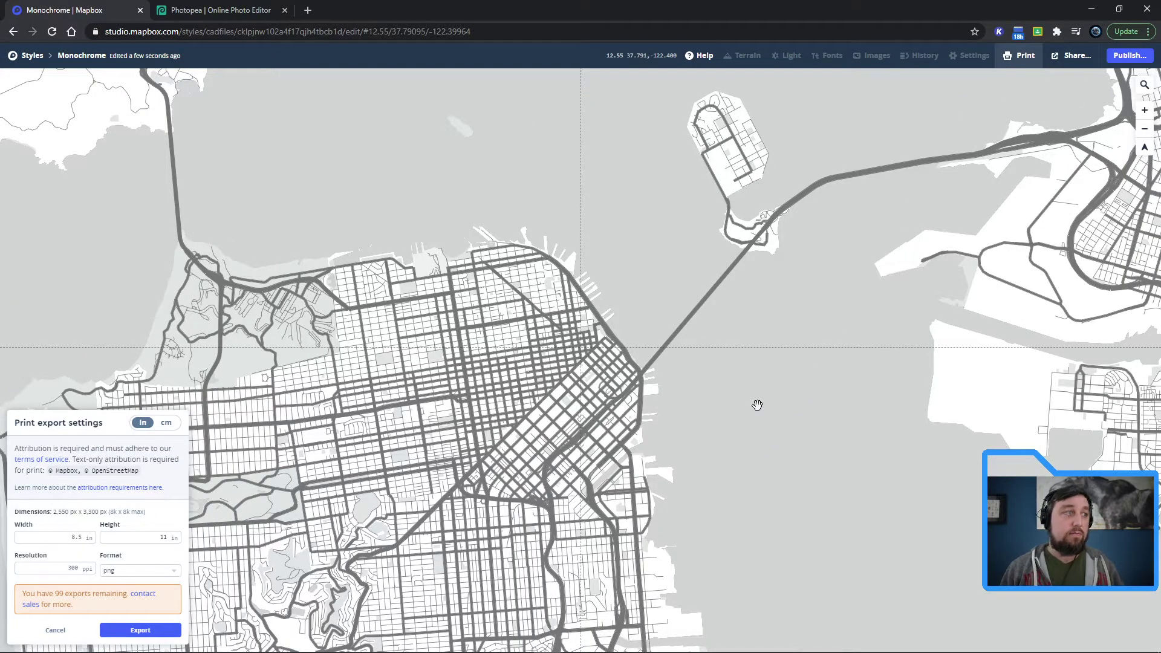
left_click_drag(575, 347, 558, 373)
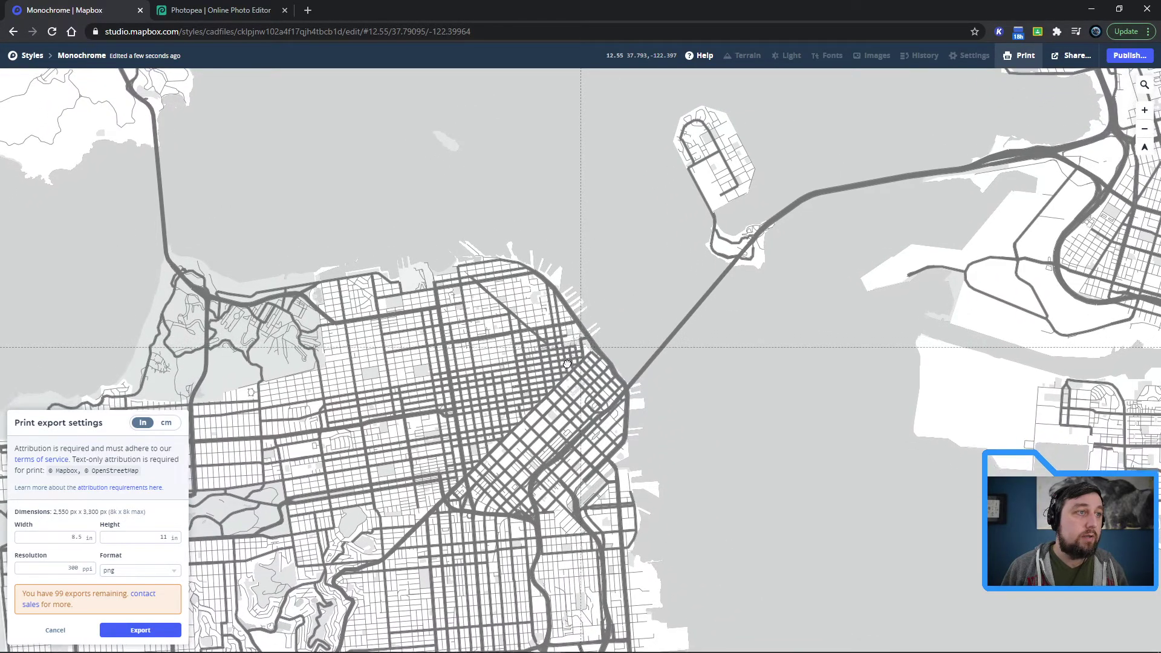
left_click(88, 538)
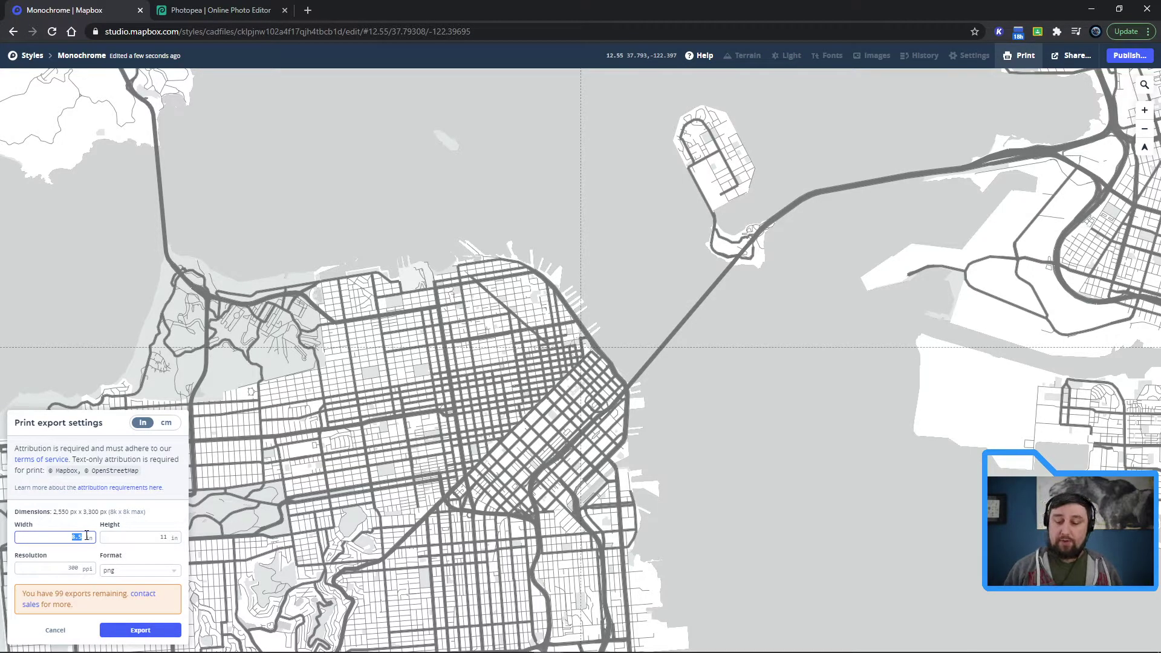
left_click(165, 538)
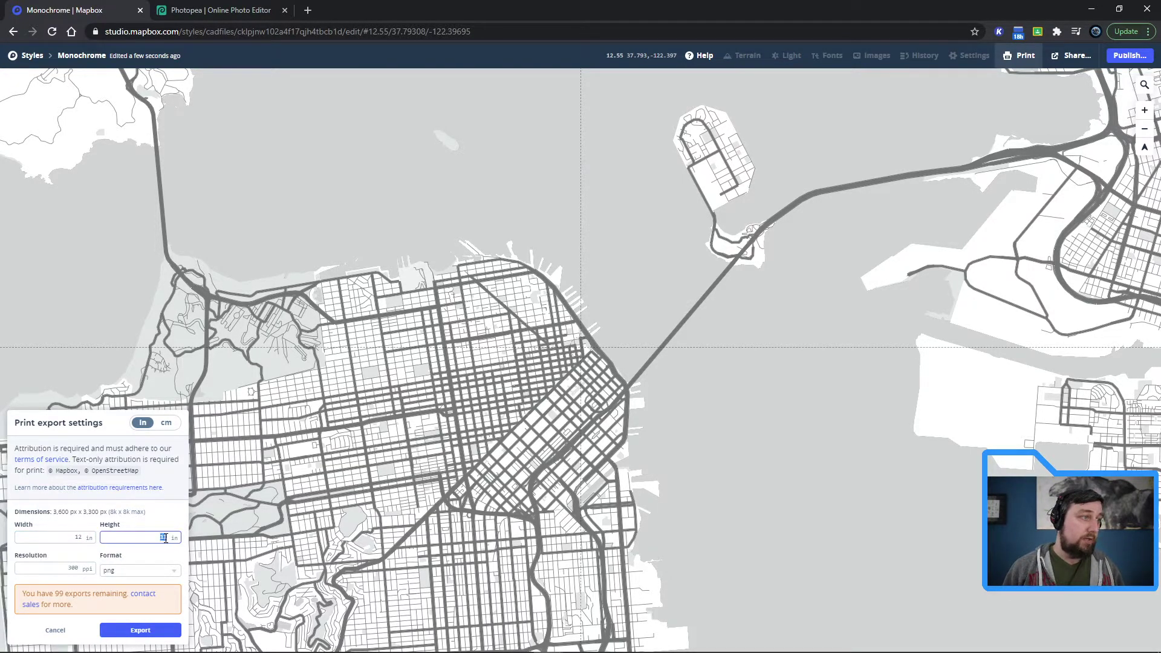
type("7")
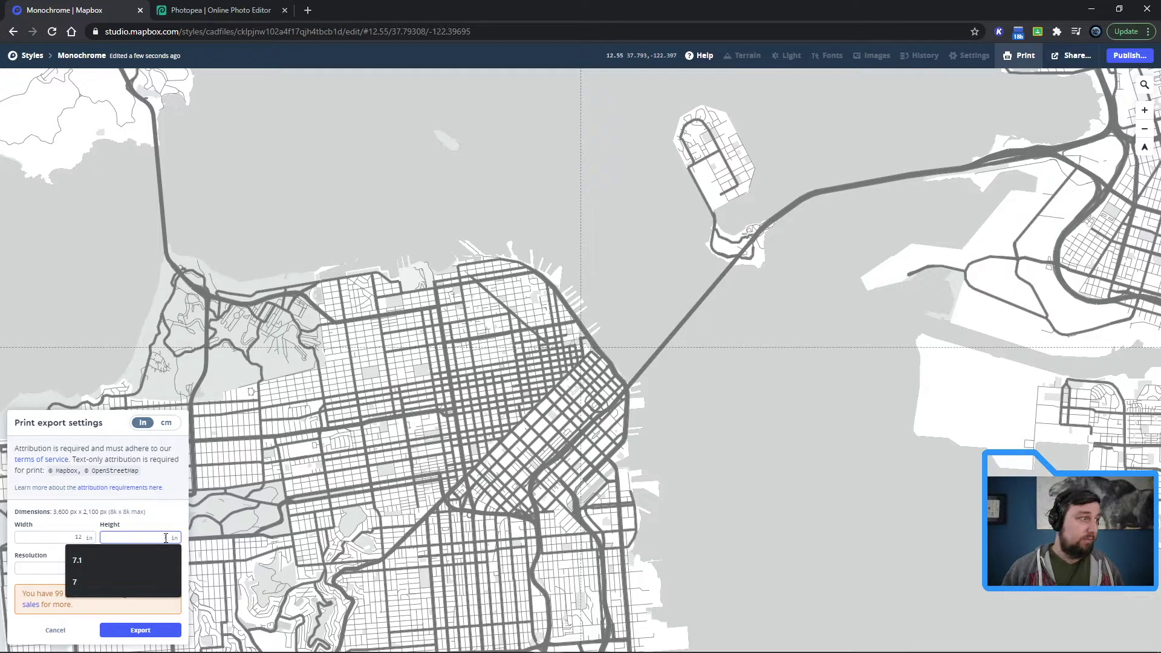
left_click(154, 561)
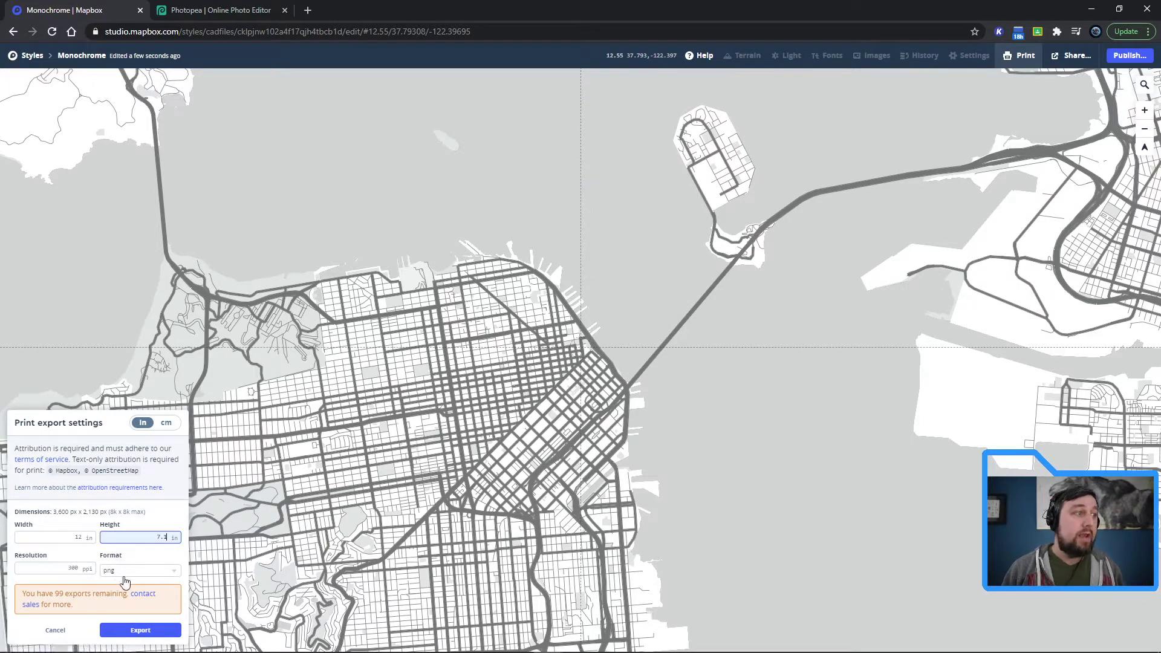
left_click(139, 630)
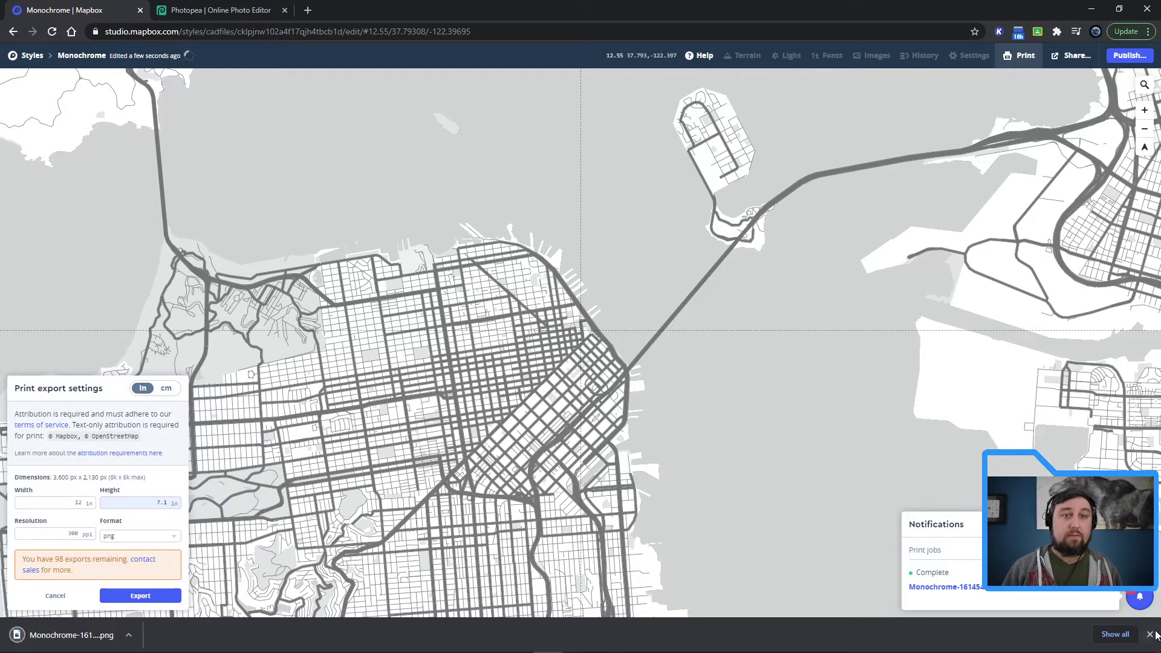
left_click(1151, 635)
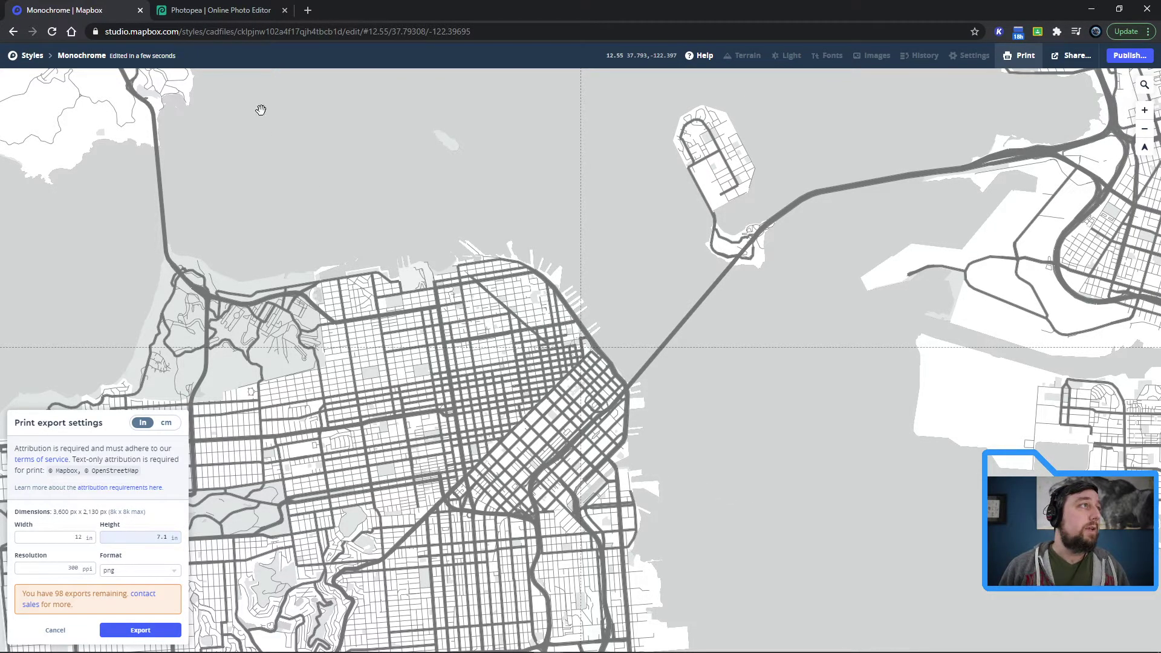
- In Photopea, use File > Open to load the downloaded Monochrome map PNG
left_click(221, 11)
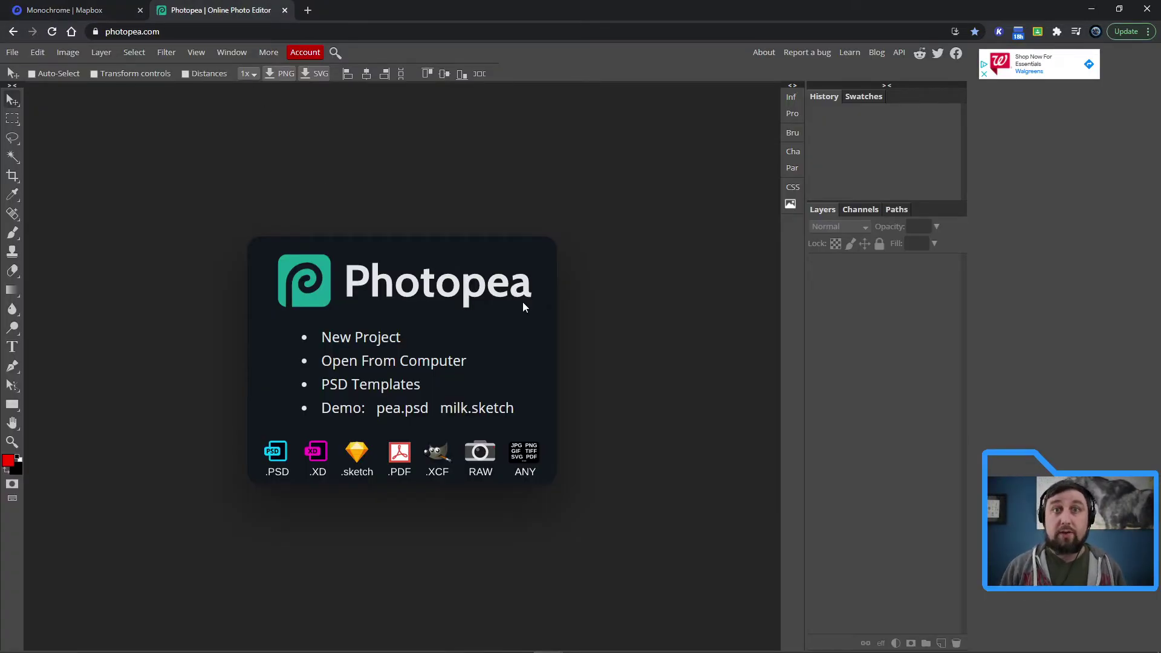
left_click(11, 53)
left_click(35, 91)
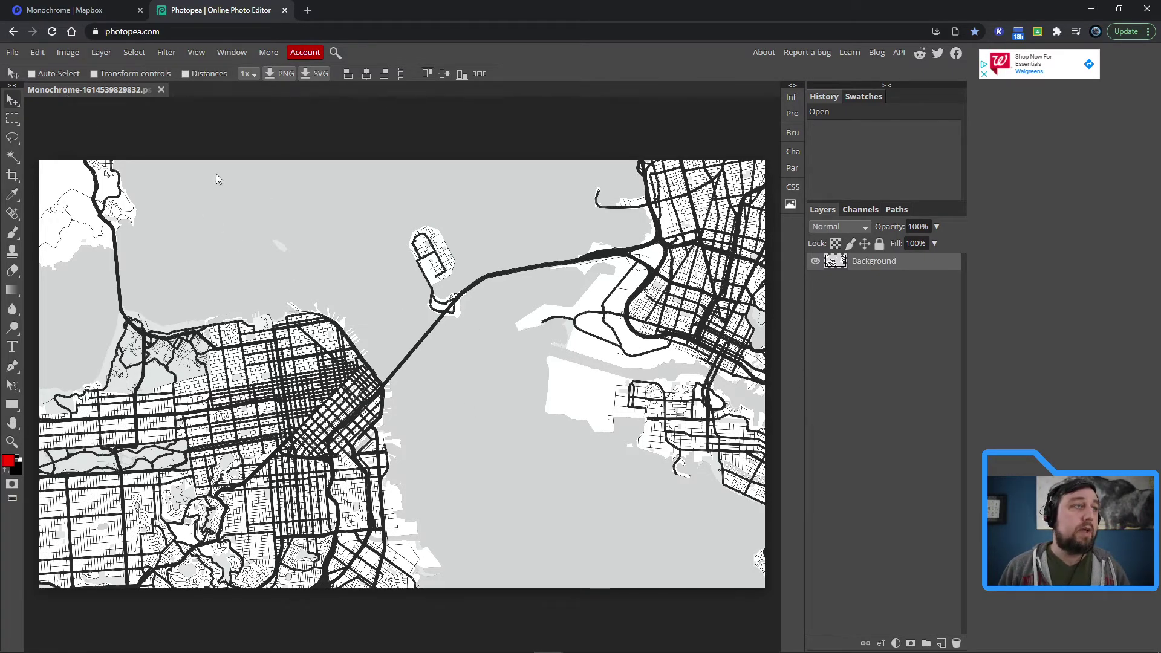
- Resize the image to a 12-inch width (7.10 in height) at 72 DPI
left_click(65, 52)
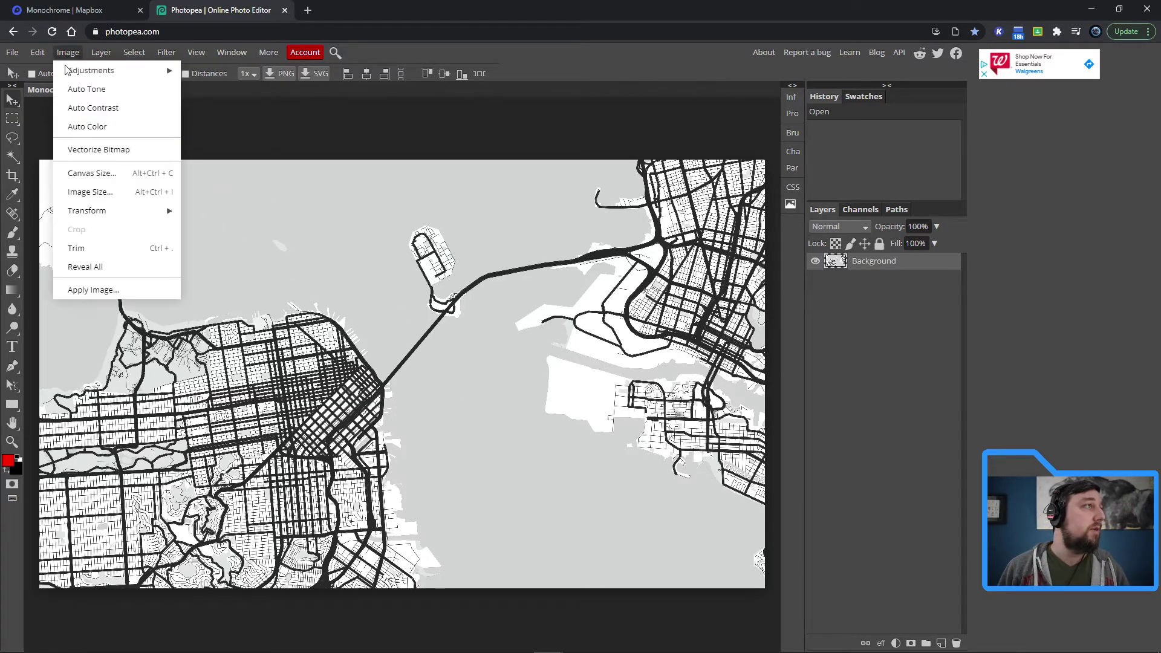
left_click(93, 193)
left_click(171, 173)
left_click(173, 193)
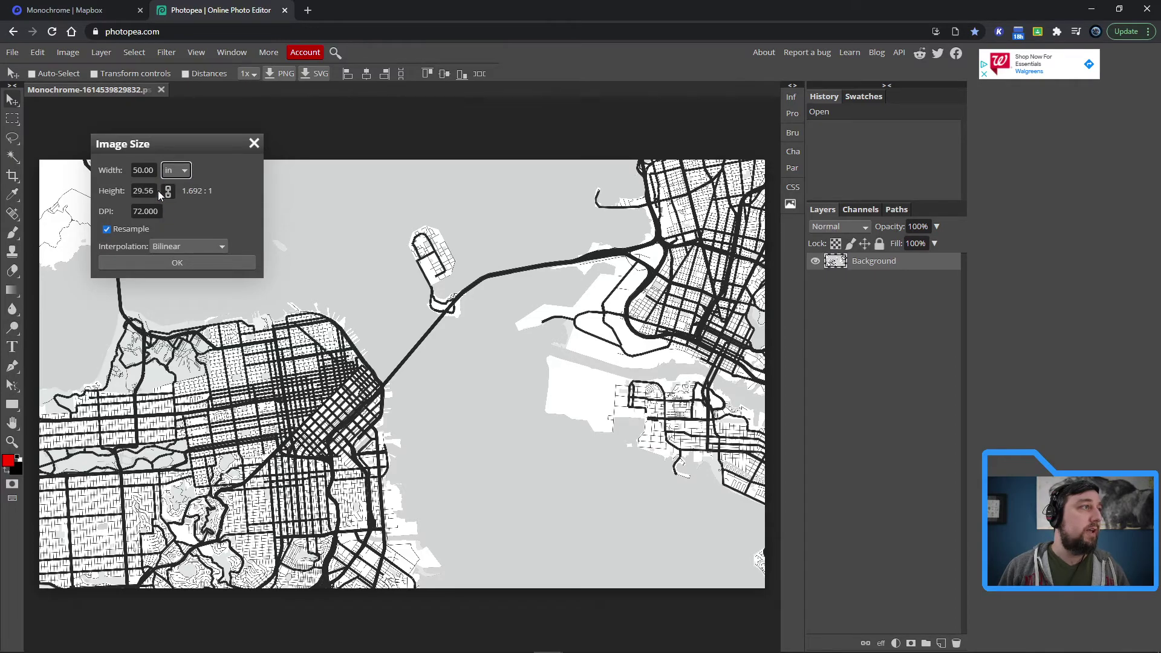
double_click(150, 172)
type("12")
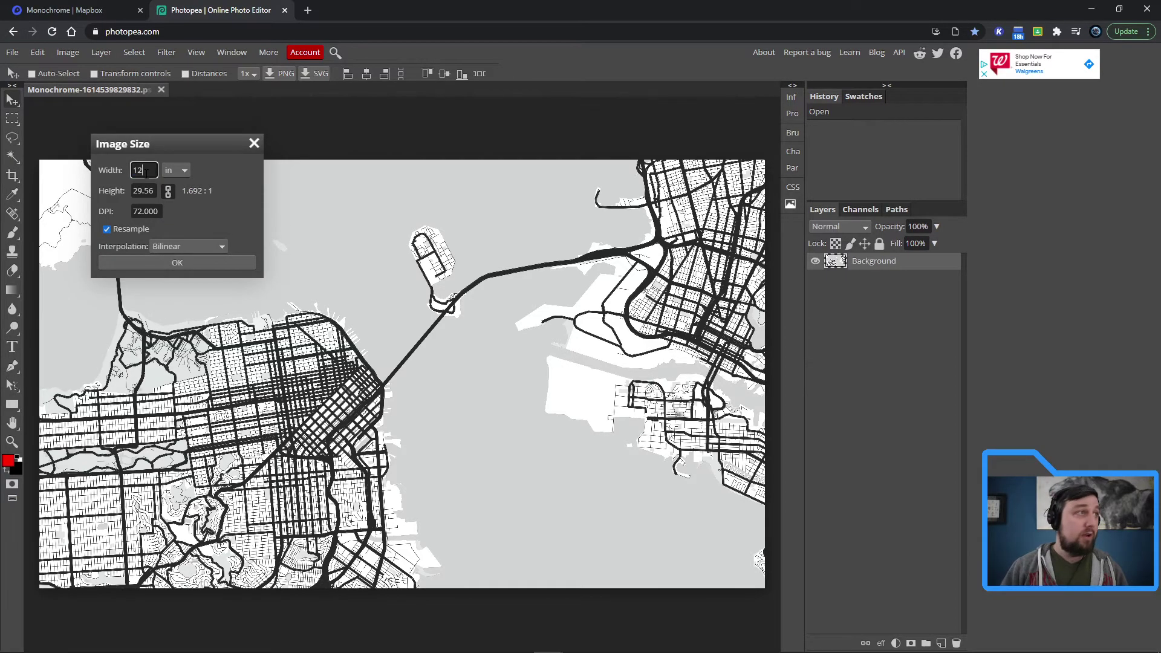
left_click(225, 213)
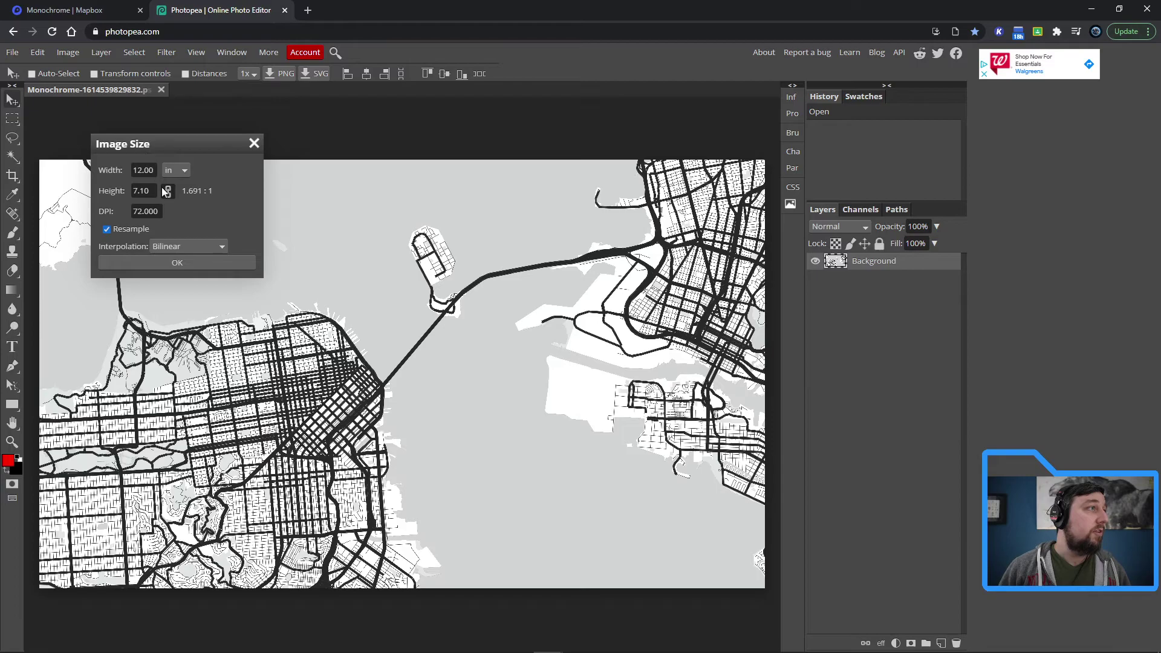
left_click(197, 265)
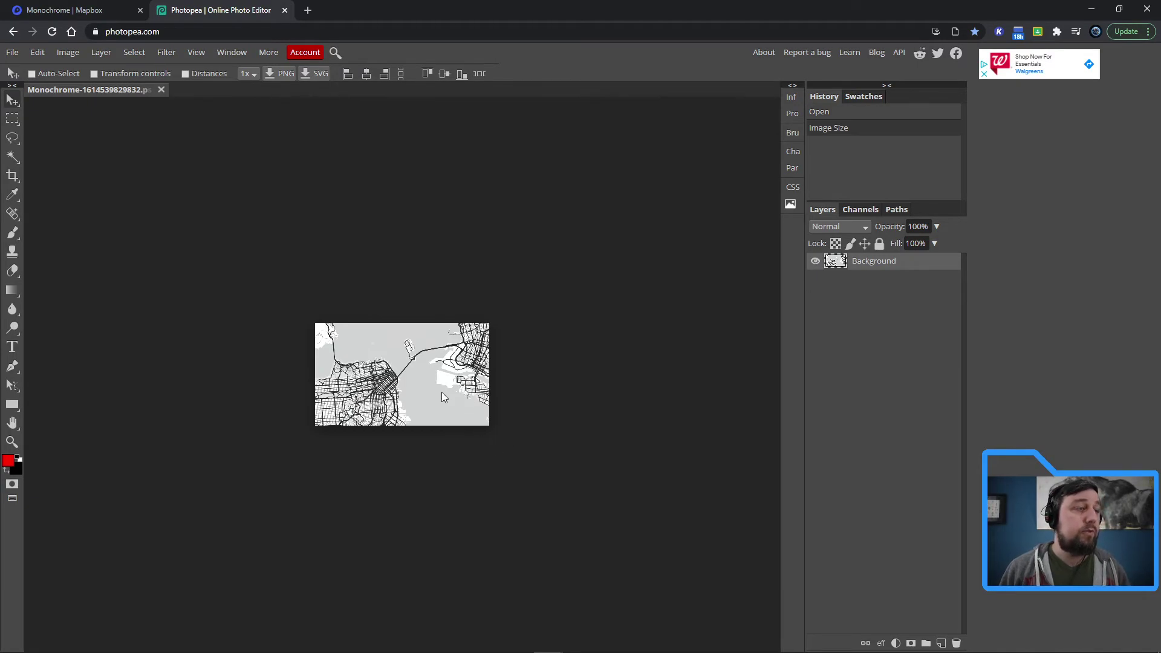
- Zoom in on the resized map to show it larger on screen
left_click(12, 441)
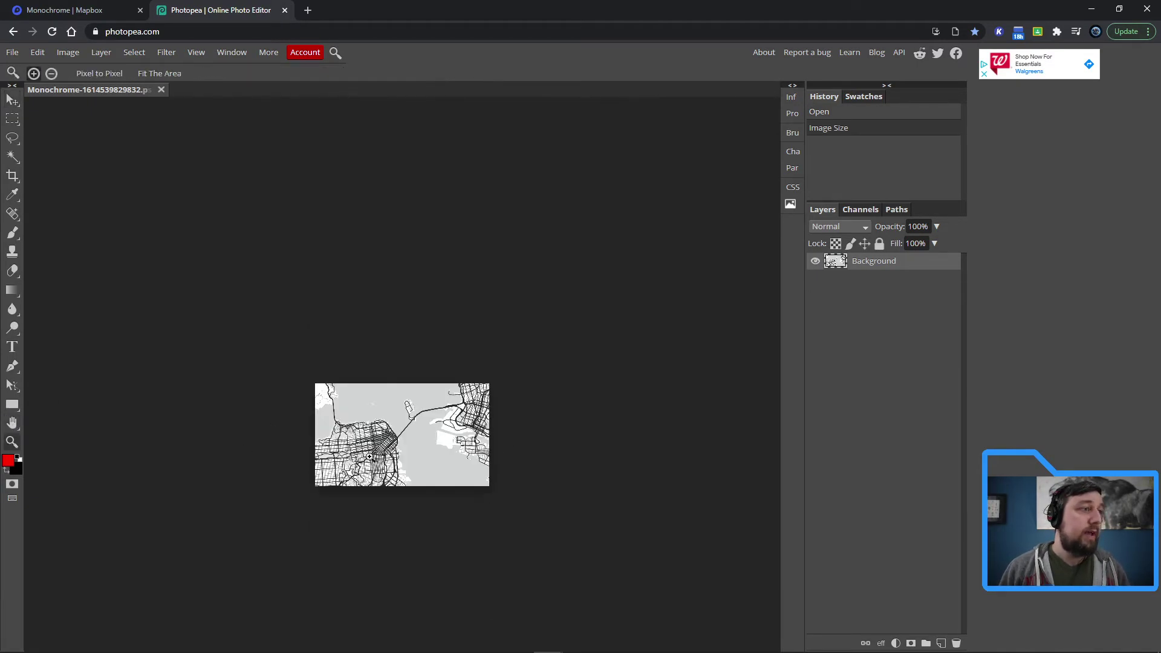
left_click(387, 456)
left_click(425, 391)
left_click(425, 391)
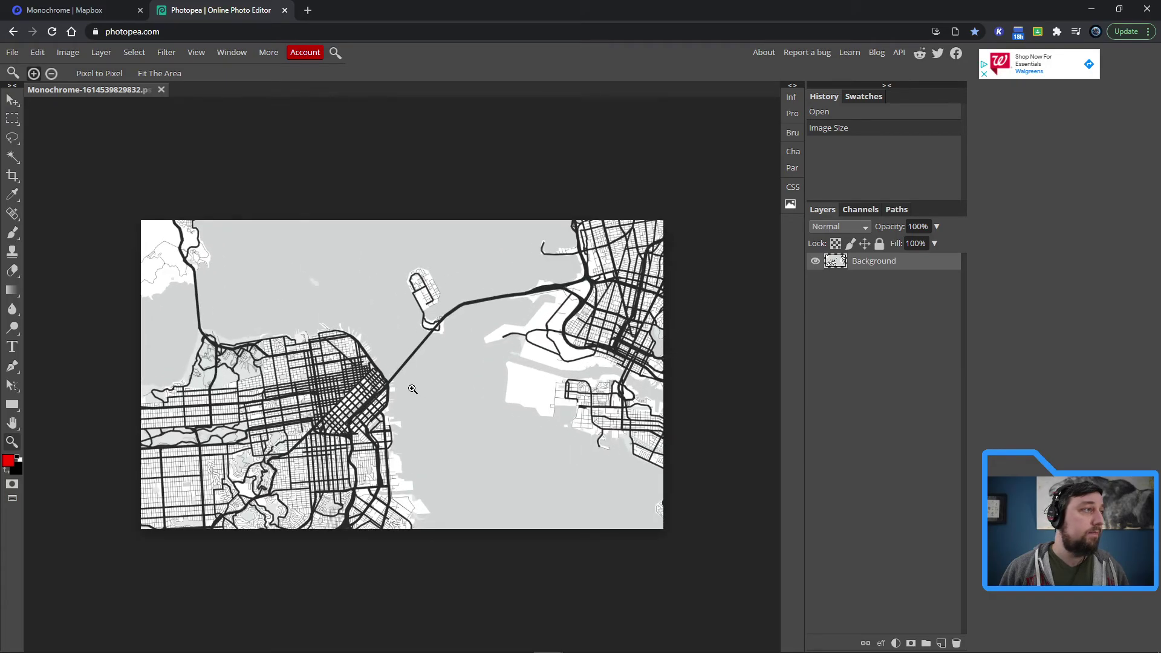
- Add a black 'SAN FRAN' text label in a text box above the city
left_click(13, 346)
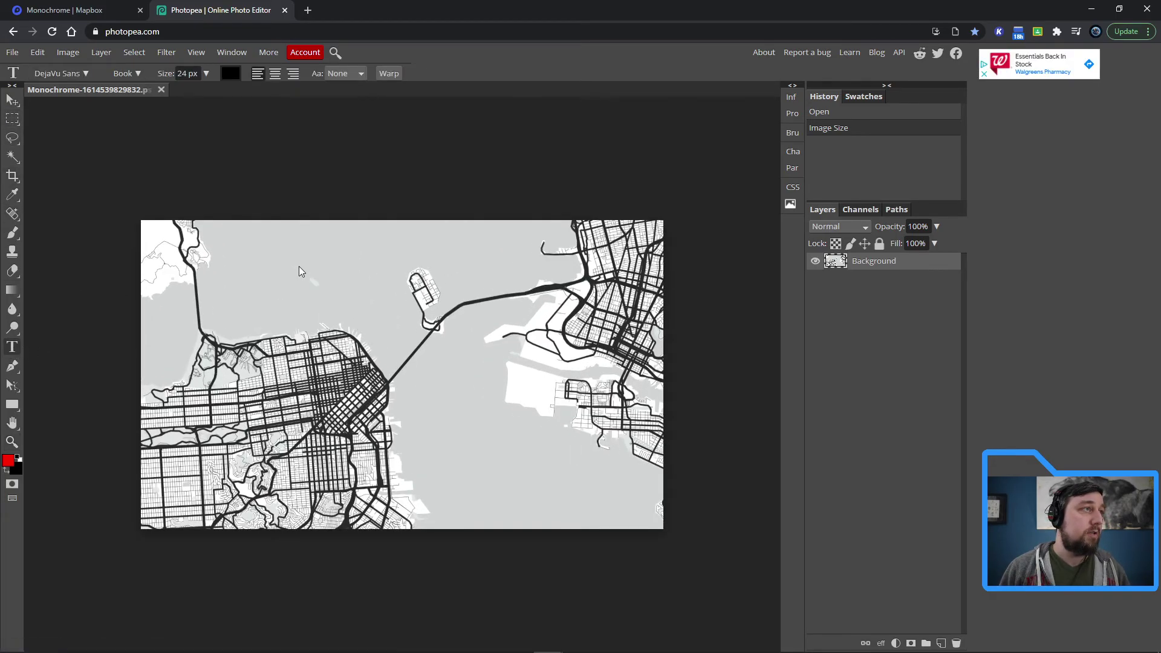
left_click_drag(288, 259, 482, 303)
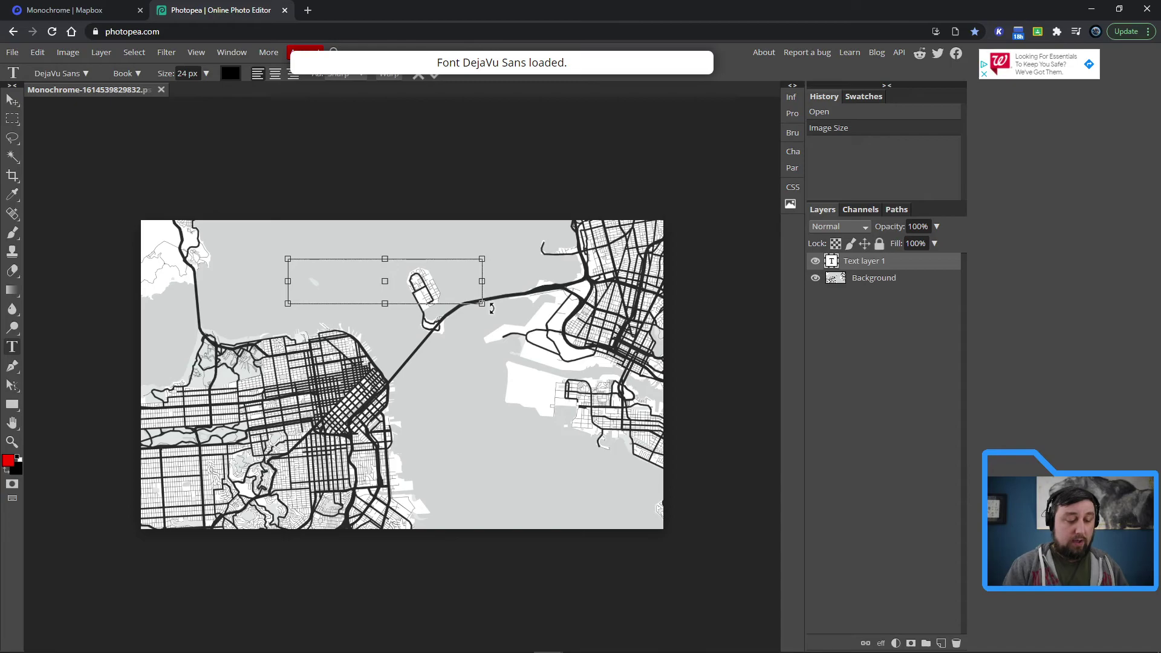
type("SAN FRAN")
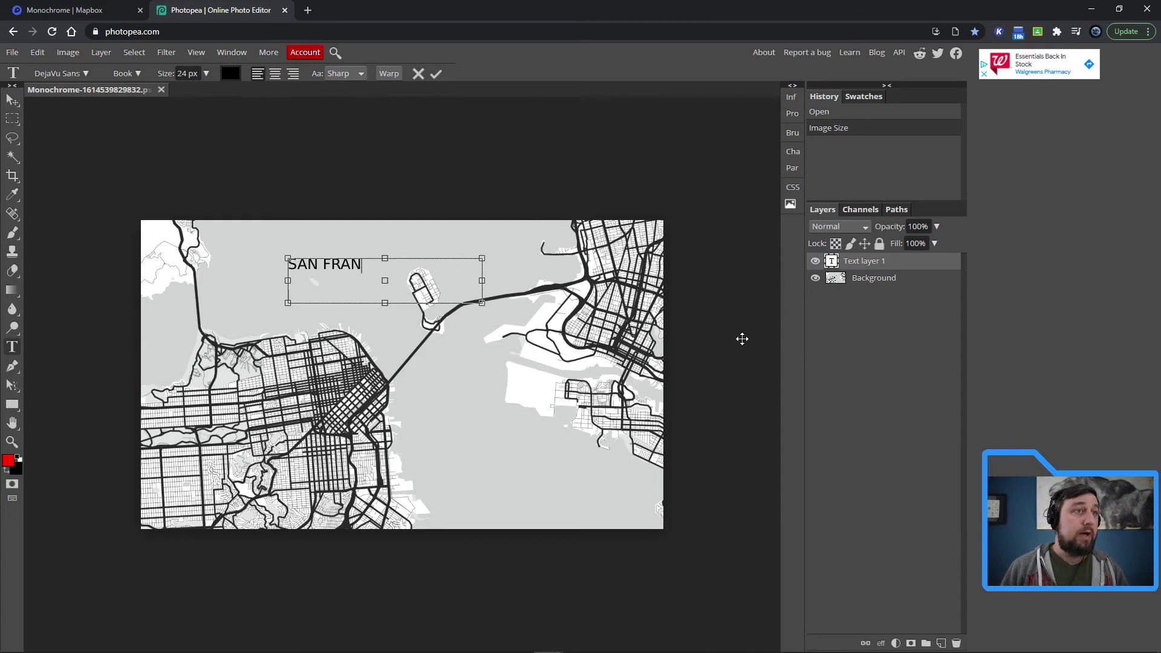
left_click(436, 74)
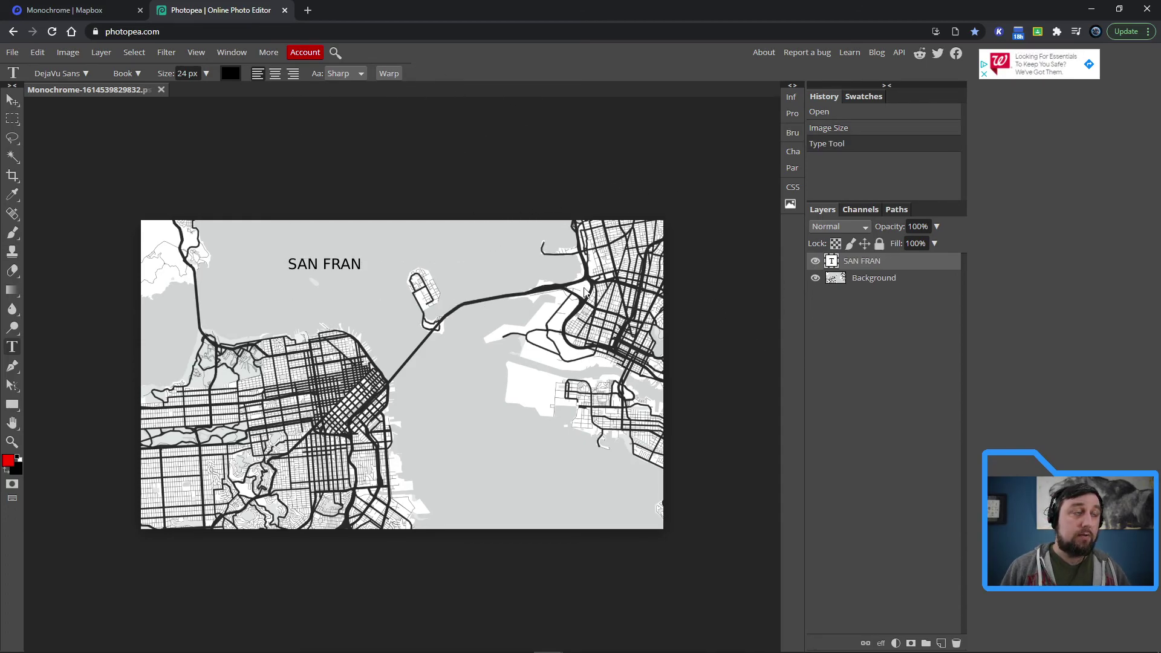